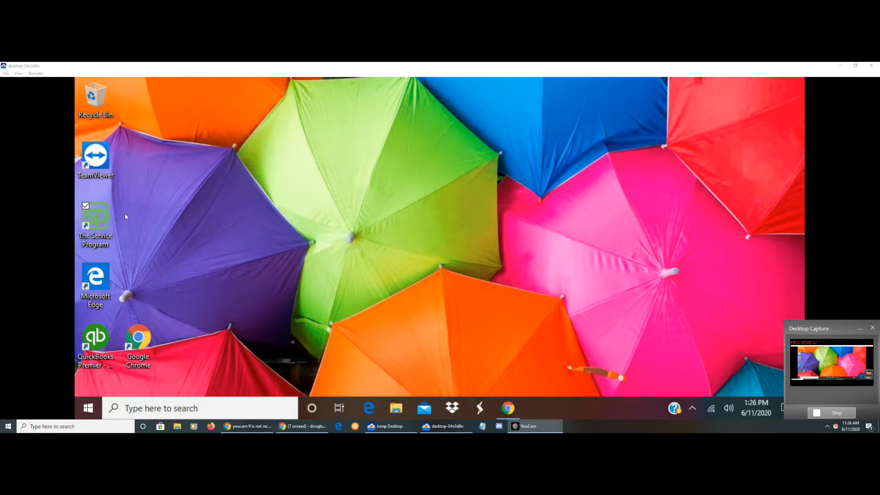
Open The Service Program and log in as admin with the account password
double_click(96, 222)
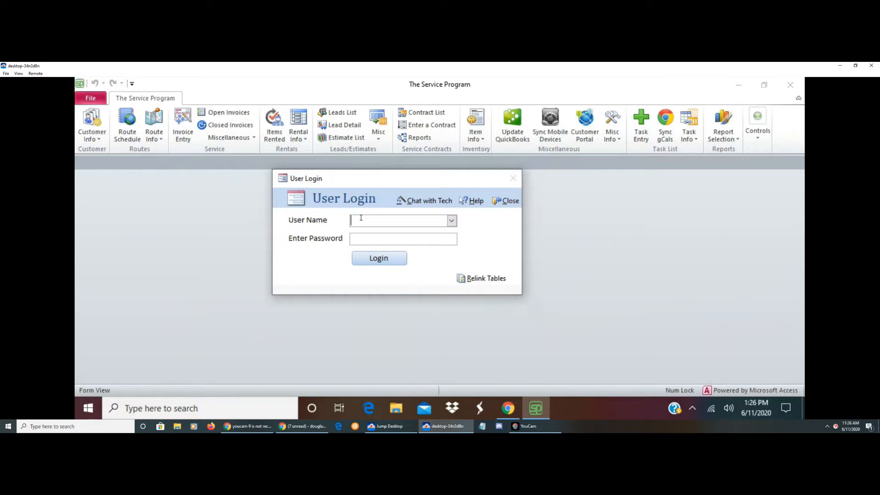
text(admin)
key(Tab)
text(*****)
key(Tab)
key(Return)
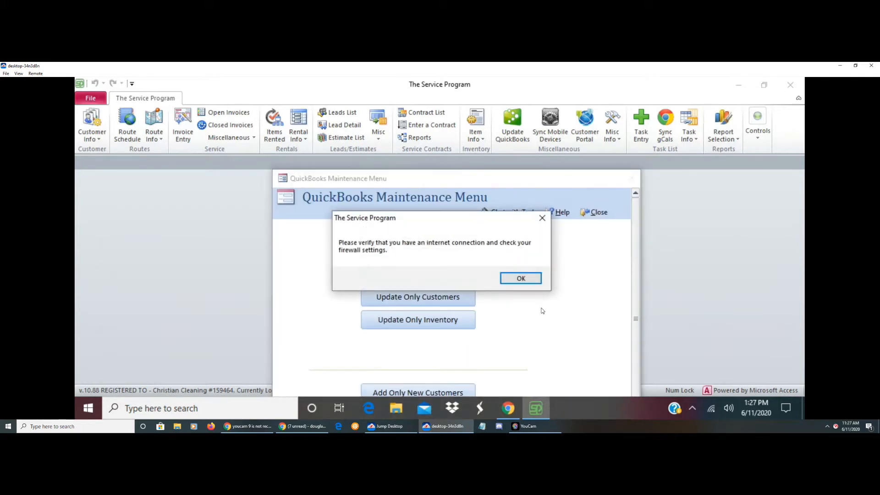
Dismiss the internet connection message and close the QuickBooks Maintenance Menu
click(521, 279)
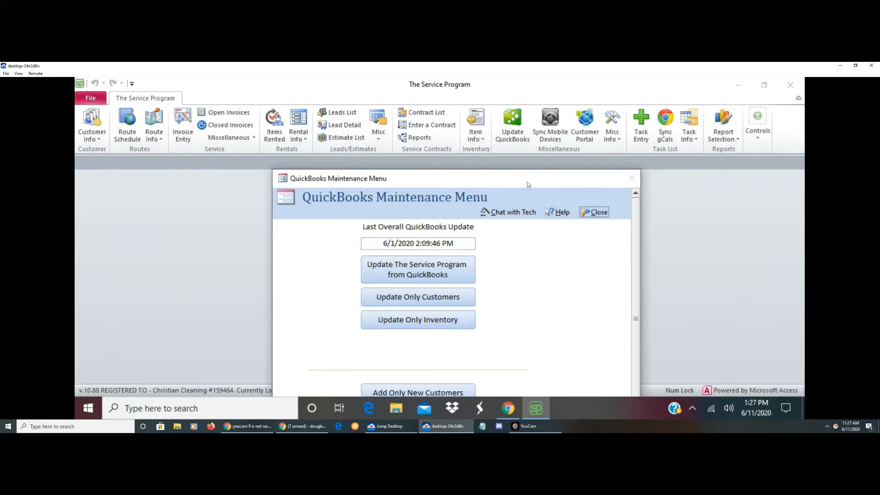
drag(527, 182, 505, 170)
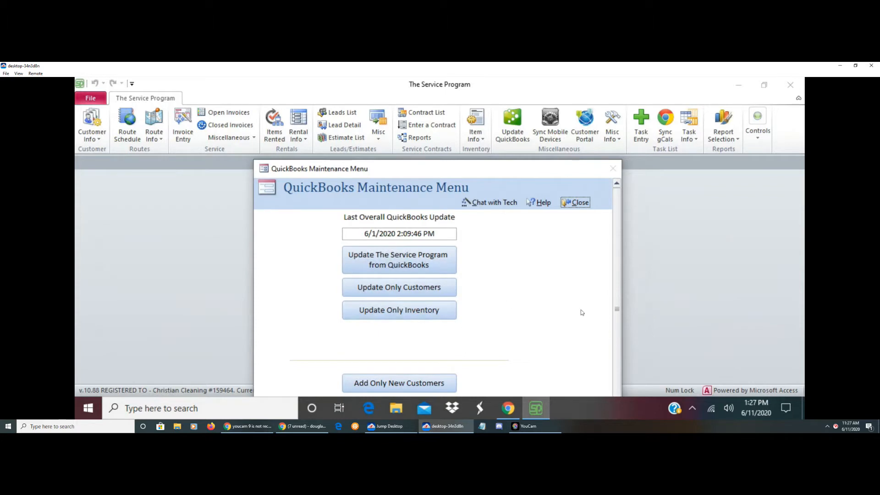
click(576, 203)
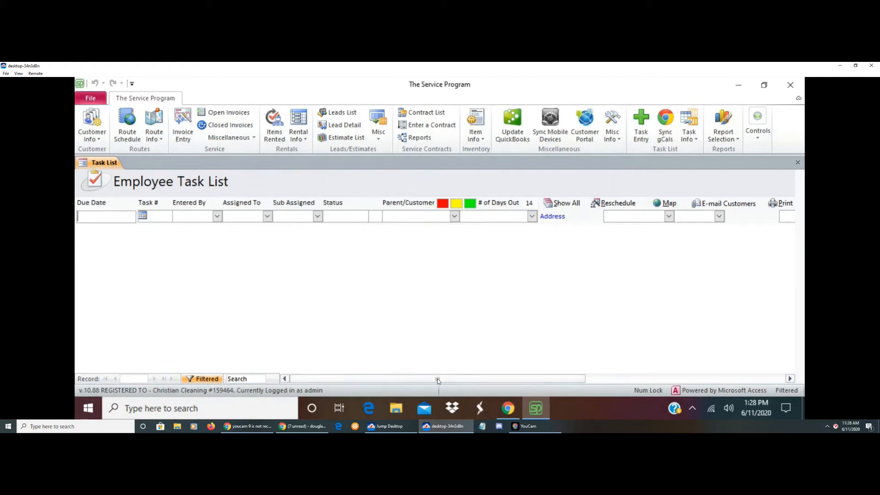
Look across the columns of the Employee Task List and close it
mouse_move(438, 379)
mouse_down()
mouse_move(485, 377)
mouse_move(450, 378)
mouse_up()
drag(458, 379, 435, 380)
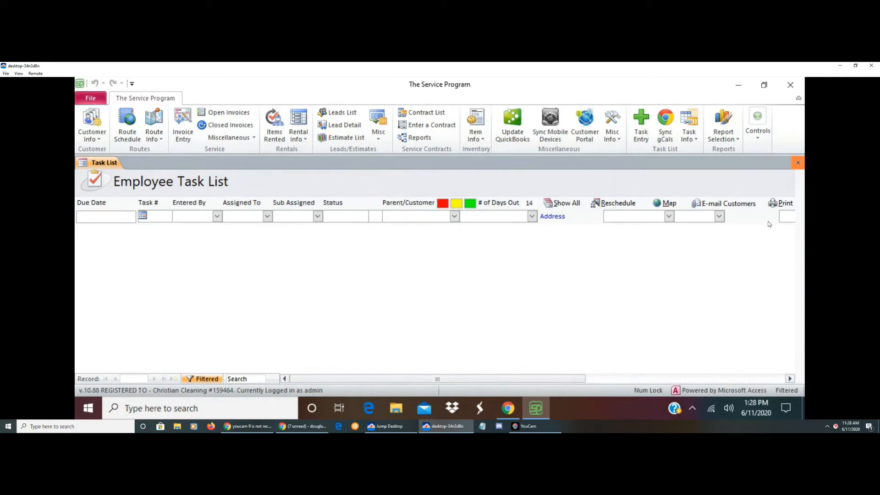
click(798, 162)
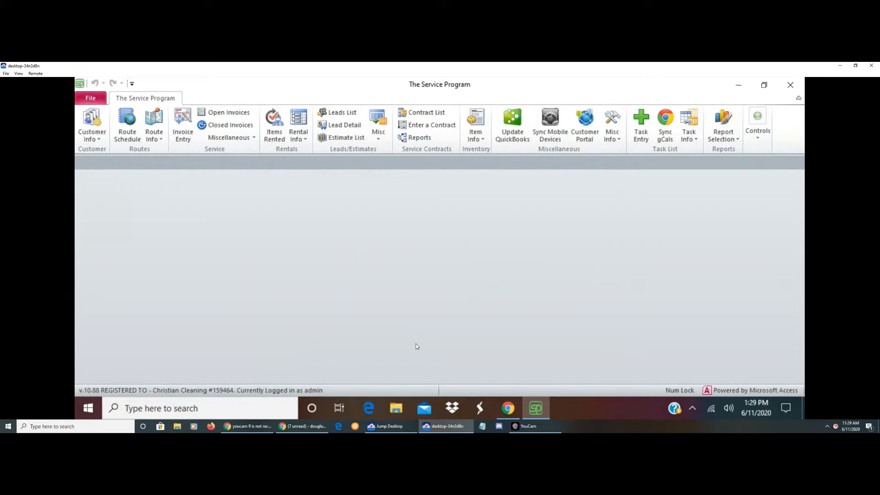
Open the route schedule, filter it to the route of the second-to-last employee in the route choices, and look through the stops
click(130, 140)
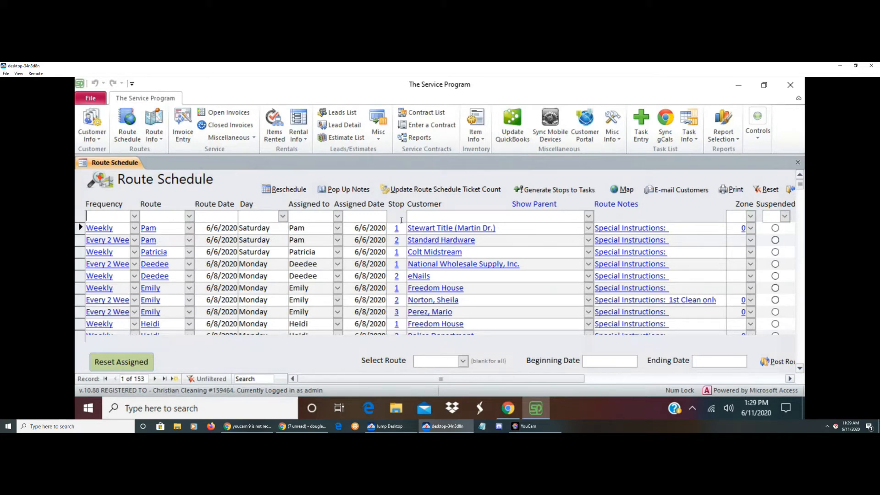
drag(801, 188, 800, 367)
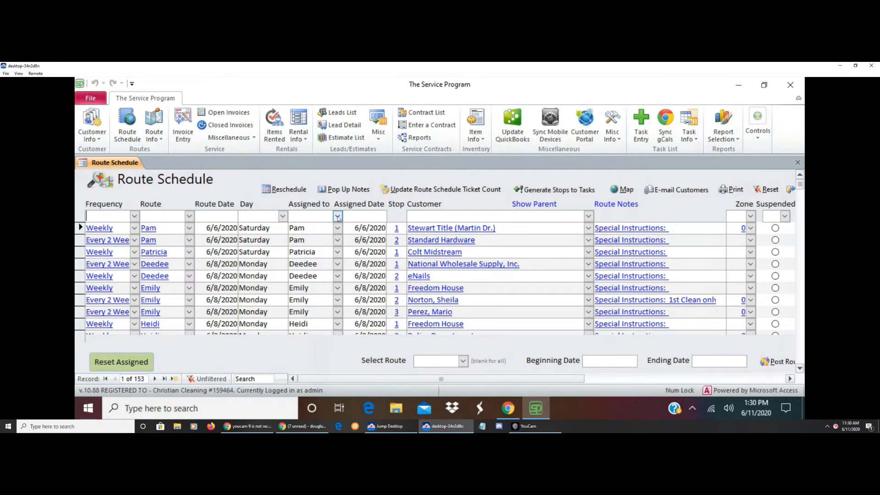
click(189, 216)
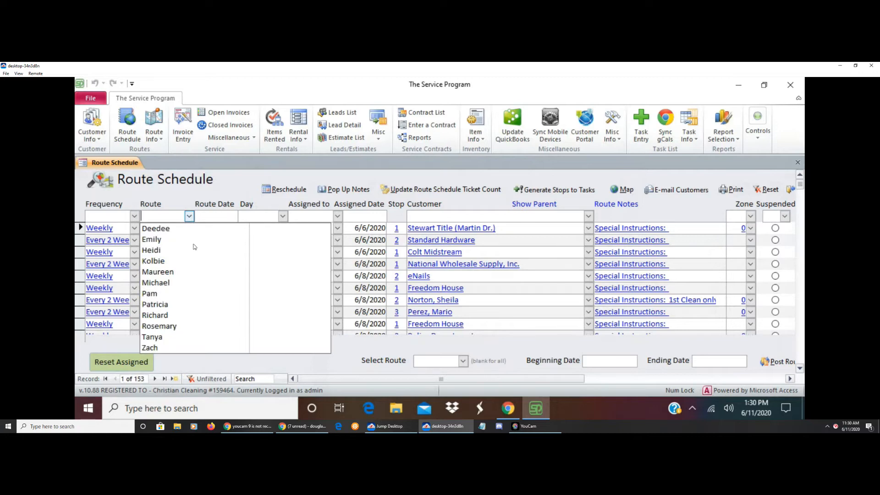
click(163, 338)
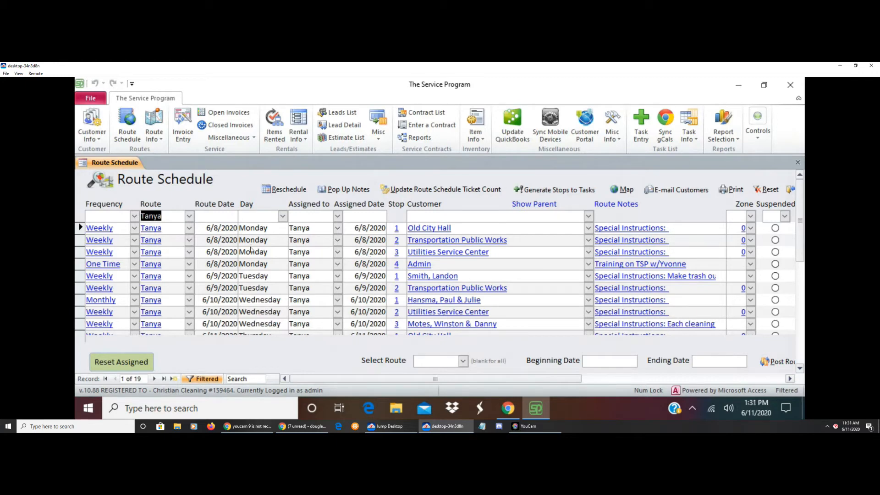
scroll(310, 313, down, 1)
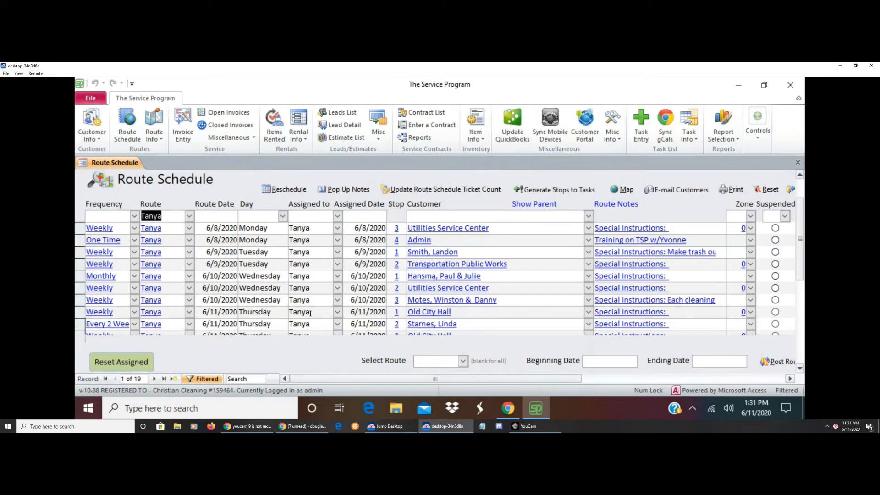
scroll(311, 313, up, 1)
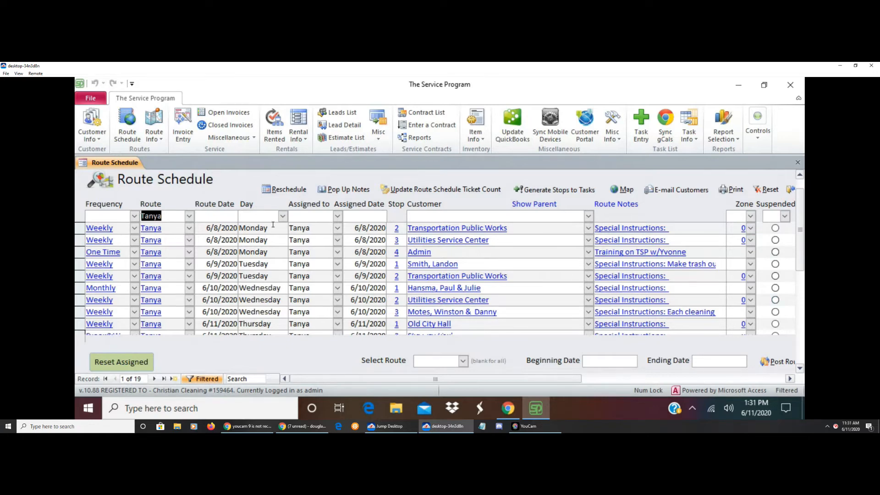
Filter the route schedule to the route date 6/11/2020
click(220, 216)
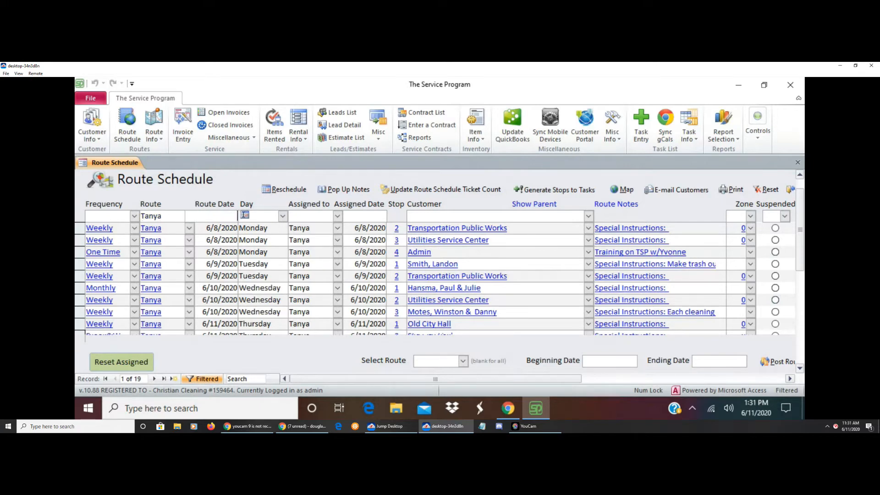
click(244, 215)
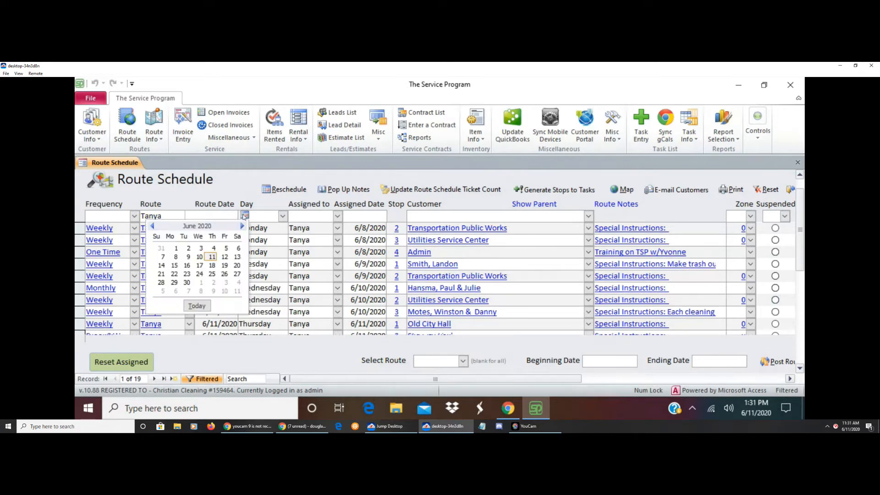
click(214, 257)
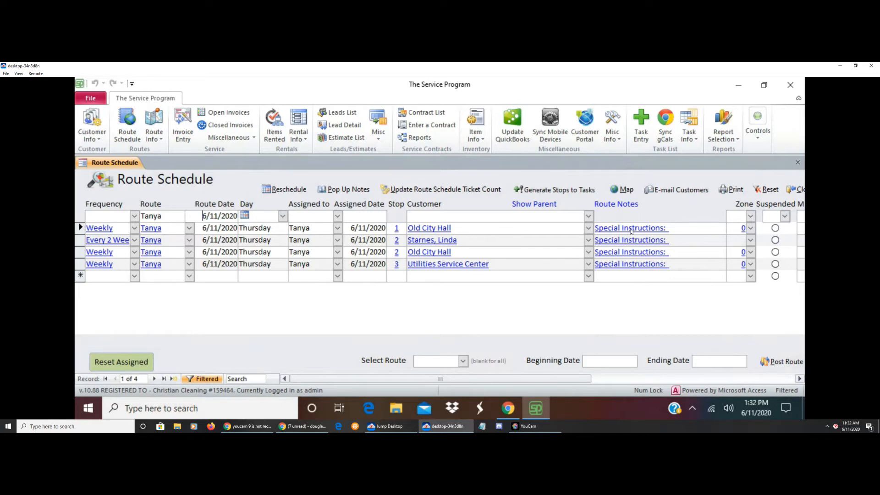
Review the remaining columns of the filtered stops and the frequency settings behind the first stop's Weekly entry, closing those settings again
drag(556, 379, 657, 383)
drag(677, 386, 683, 386)
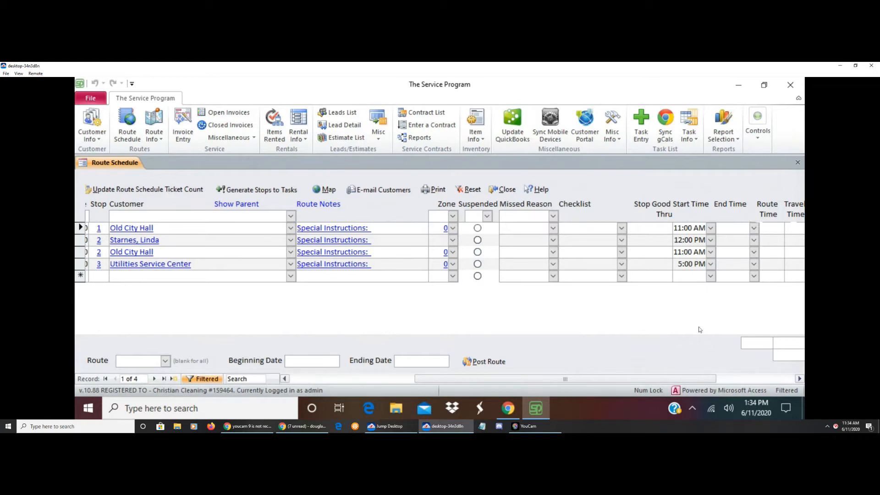
drag(567, 380, 337, 383)
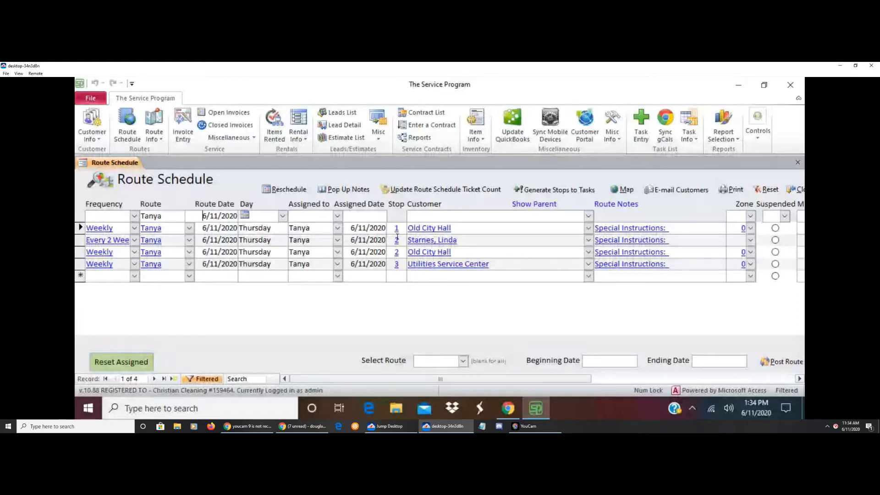
click(99, 228)
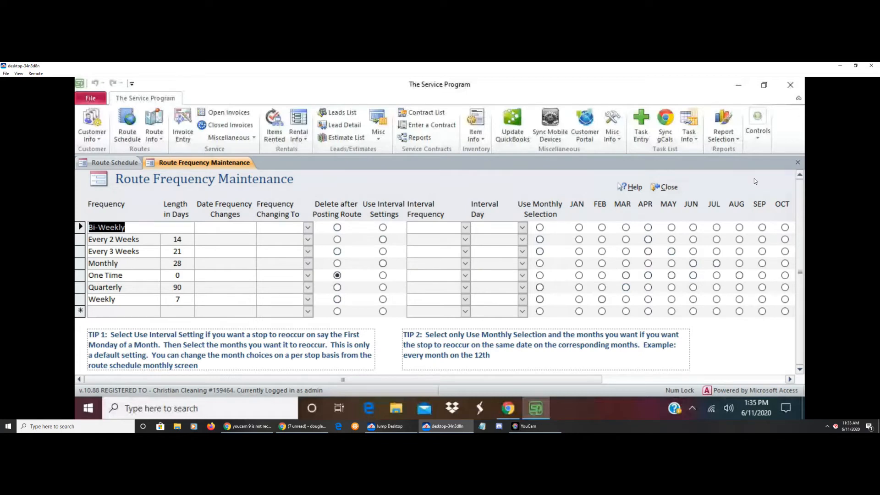
click(668, 187)
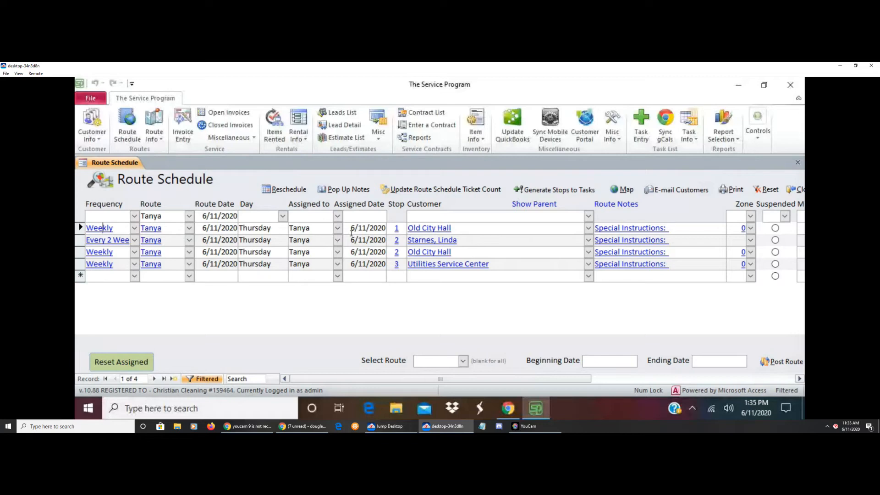
Open the customer record for Old City Hall from the first stop and review its address, tax and billing details
click(430, 228)
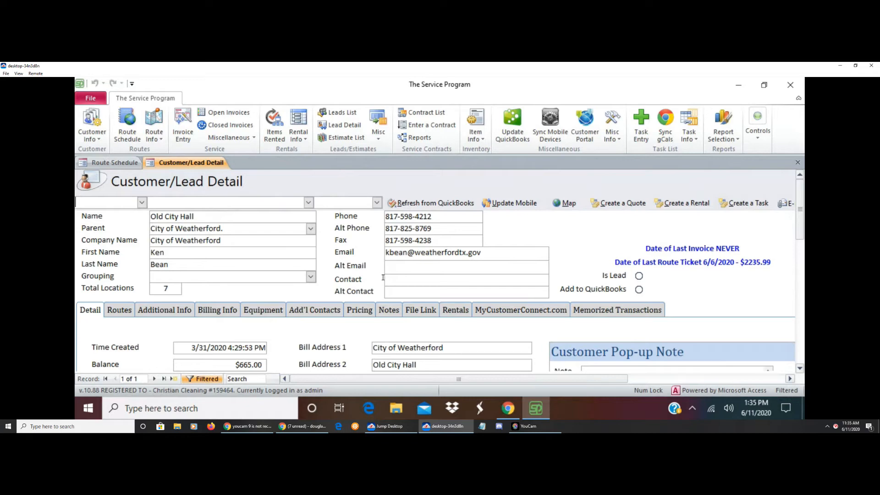
scroll(383, 277, down, 2)
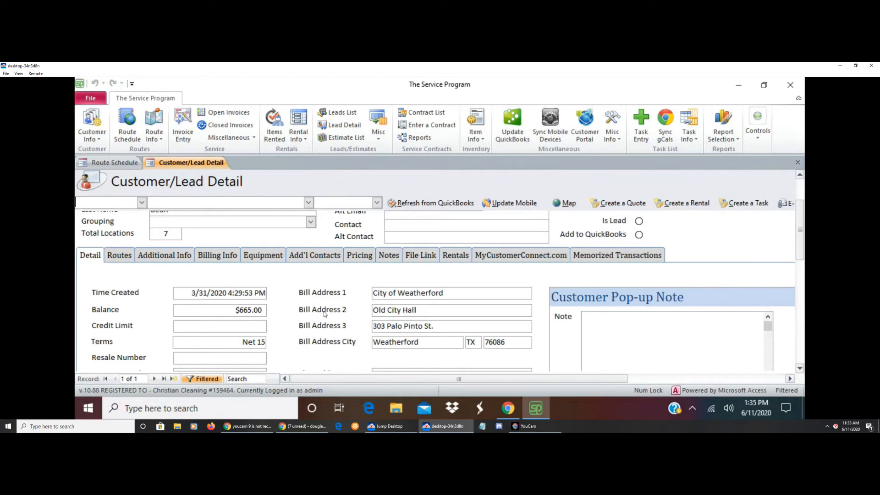
scroll(324, 313, down, 2)
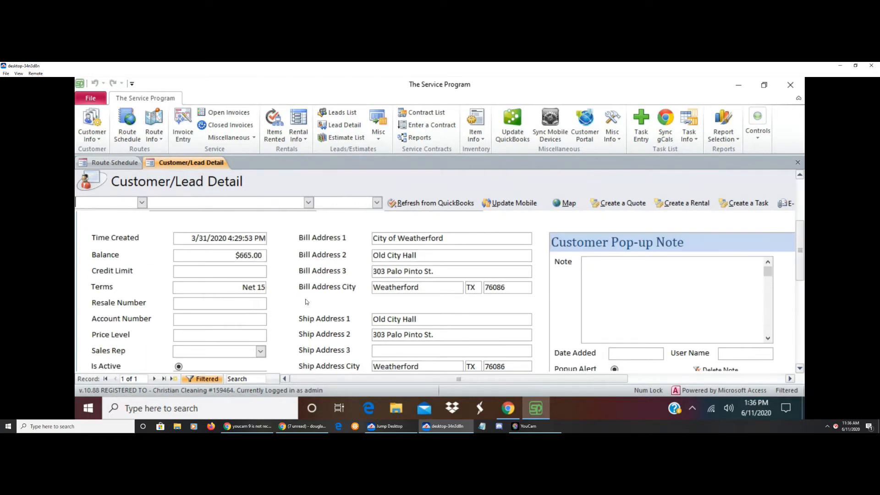
scroll(307, 301, down, 4)
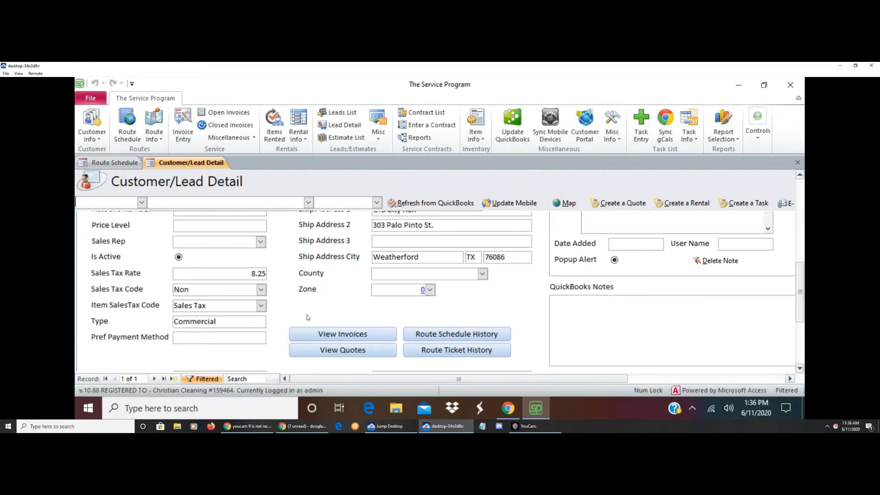
scroll(307, 317, up, 6)
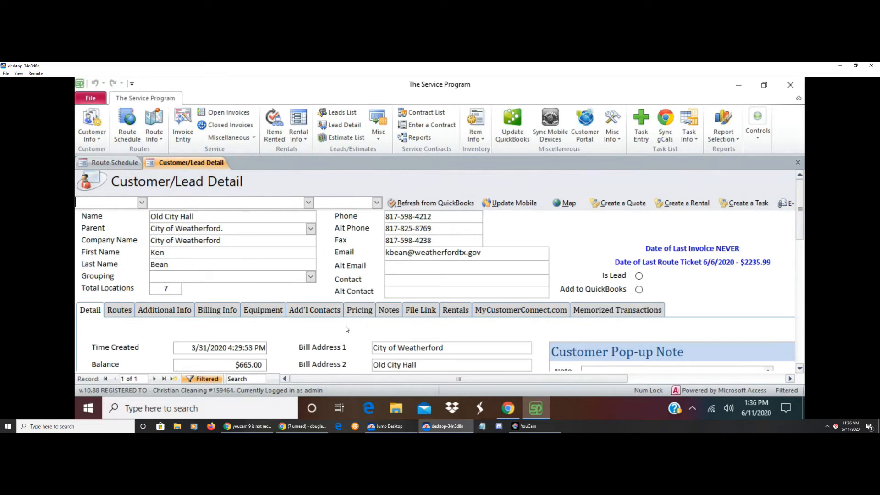
Review Old City Hall's customer pricing, return to its general details, and close the customer record
click(360, 311)
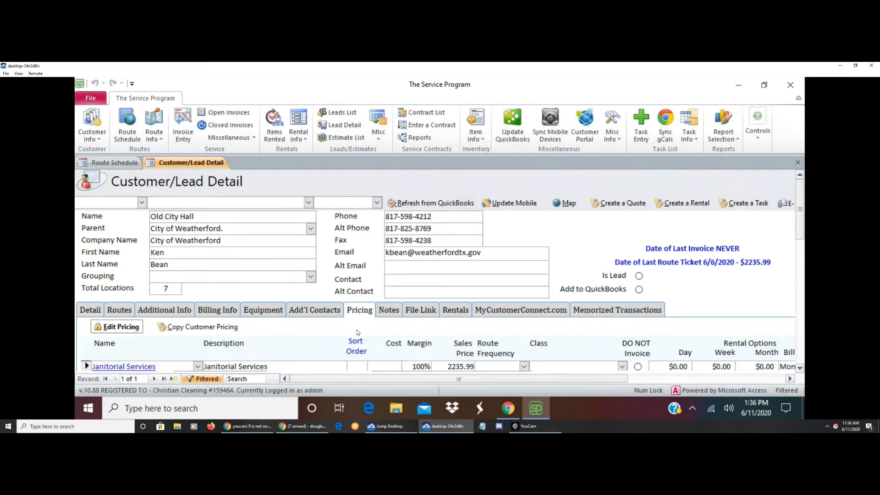
scroll(356, 329, down, 2)
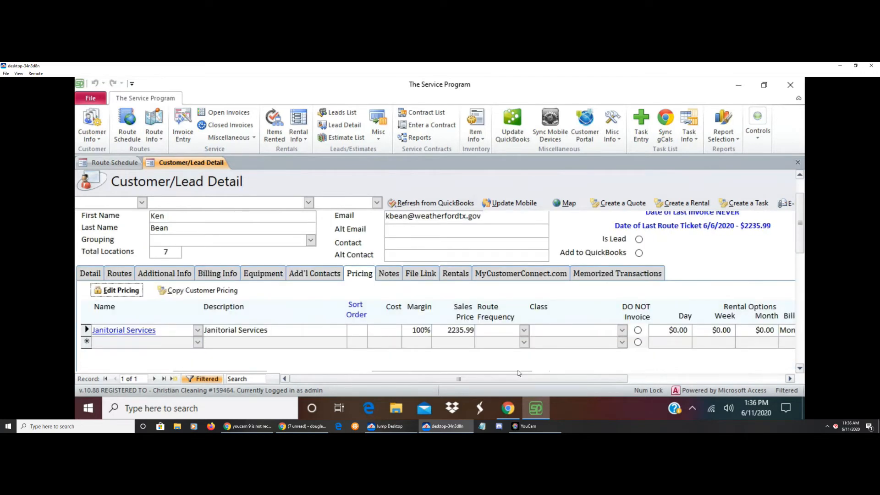
click(91, 275)
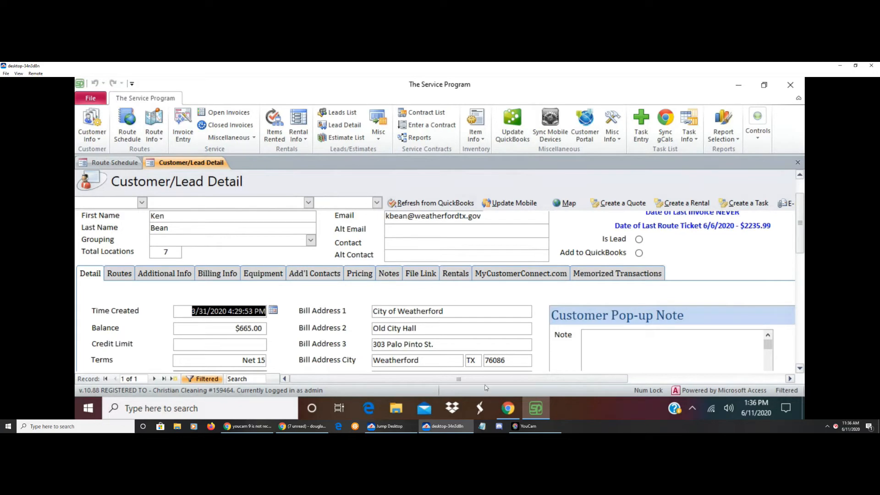
drag(453, 378, 418, 383)
drag(465, 381, 690, 377)
click(568, 203)
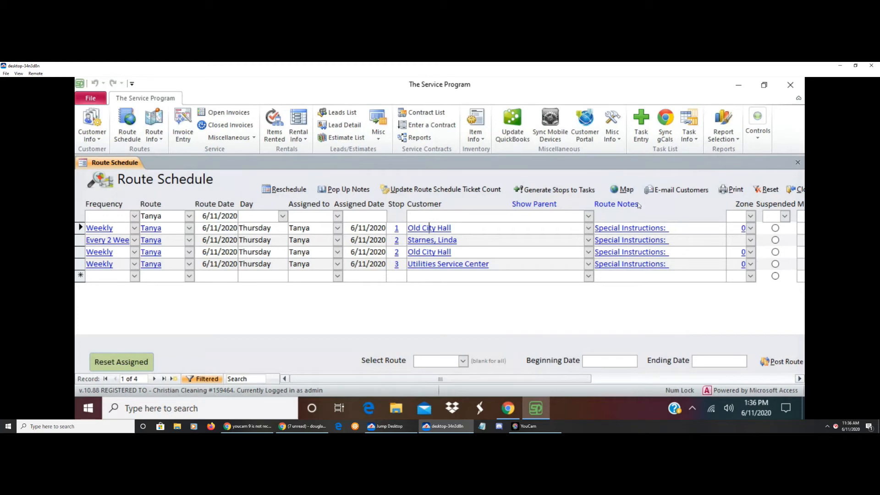
Open the route notes of the first Old City Hall stop and insert two blank lines above the special instructions
click(633, 228)
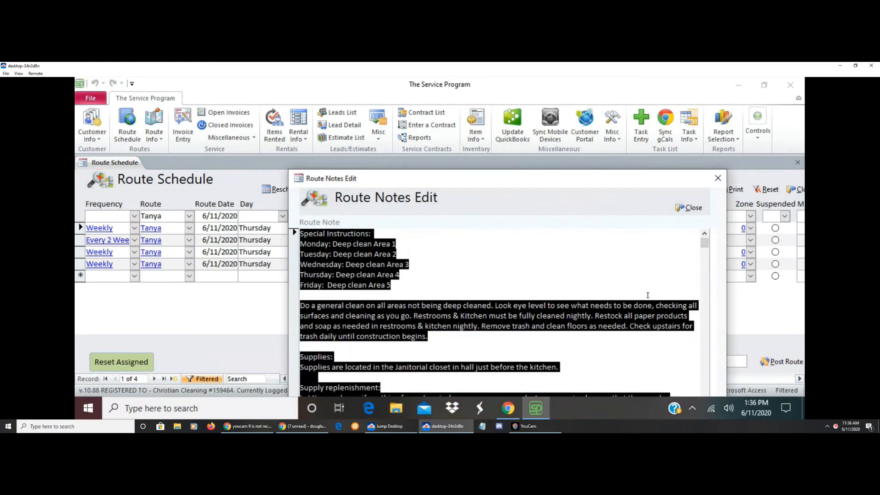
click(469, 269)
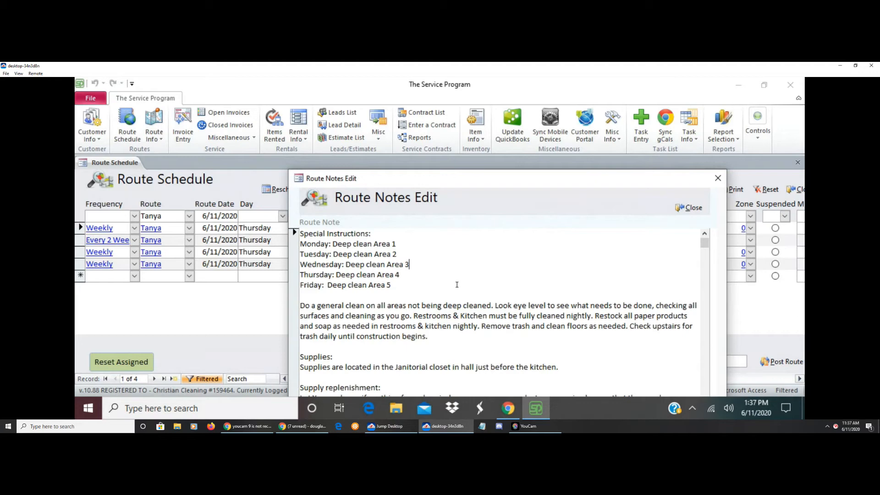
key(ctrl+Home)
key(Return)
key(Return)
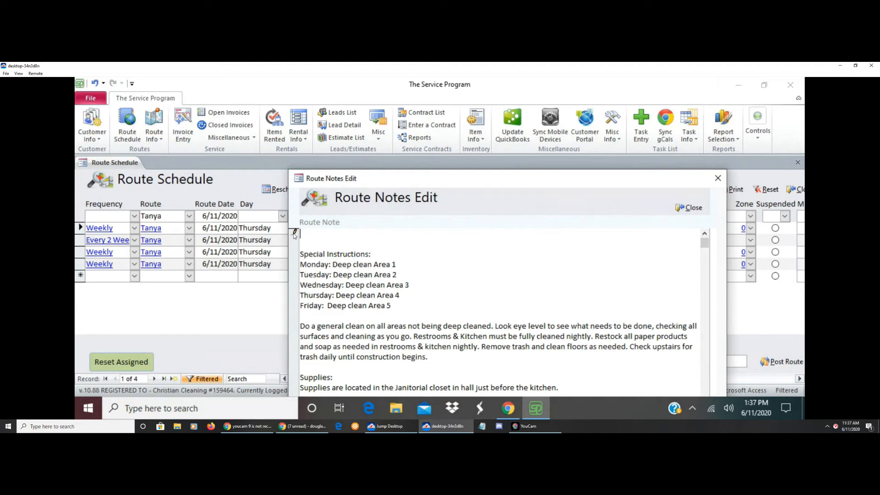
Enter "W-E 06-12 Clean room x" as the first line of the route note and close the note
text(W_E)
key(BackSpace)
key(BackSpace)
text(-E 06-12)
text(Clean room x)
click(689, 208)
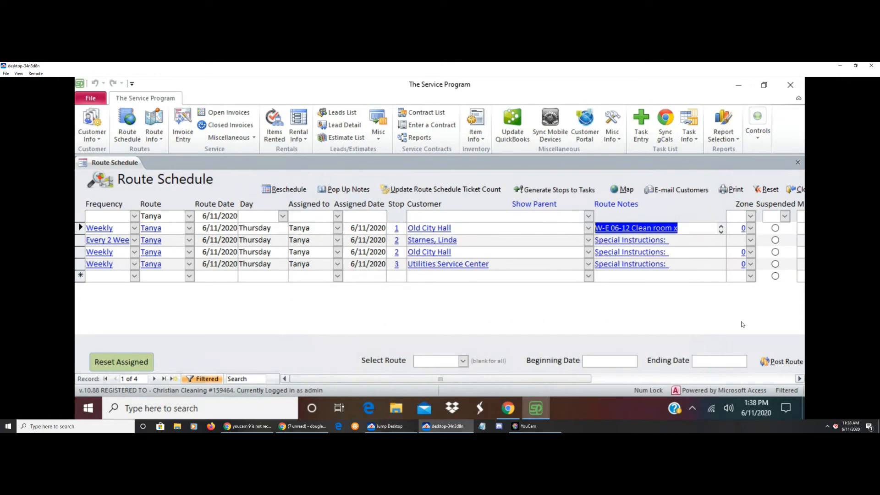
click(696, 245)
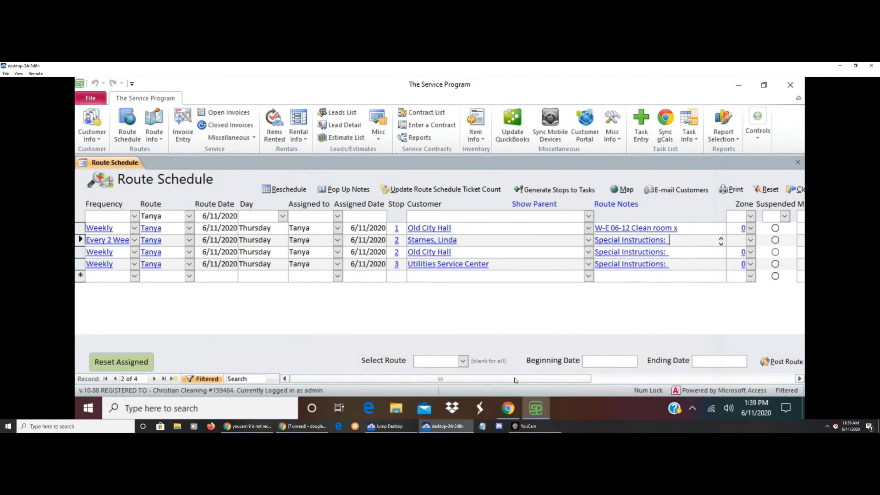
scroll(527, 380, right, 3)
scroll(527, 379, left, 3)
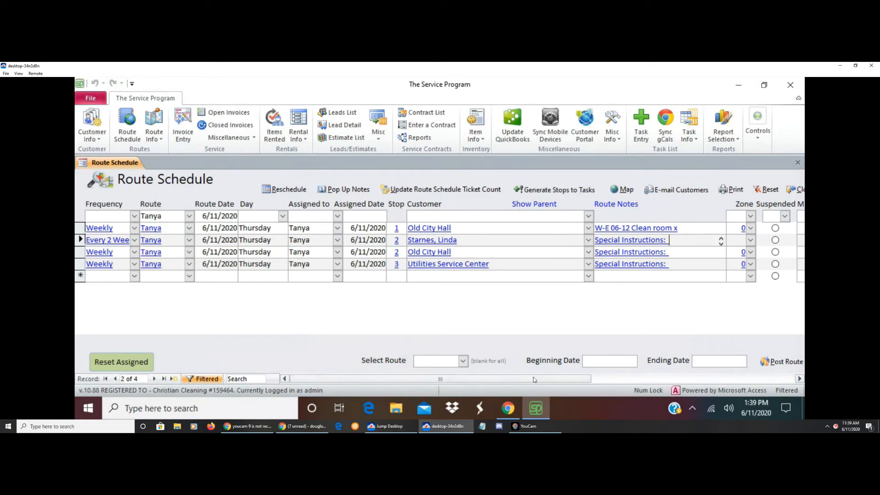
Clear the route and date filters from the route schedule
click(768, 191)
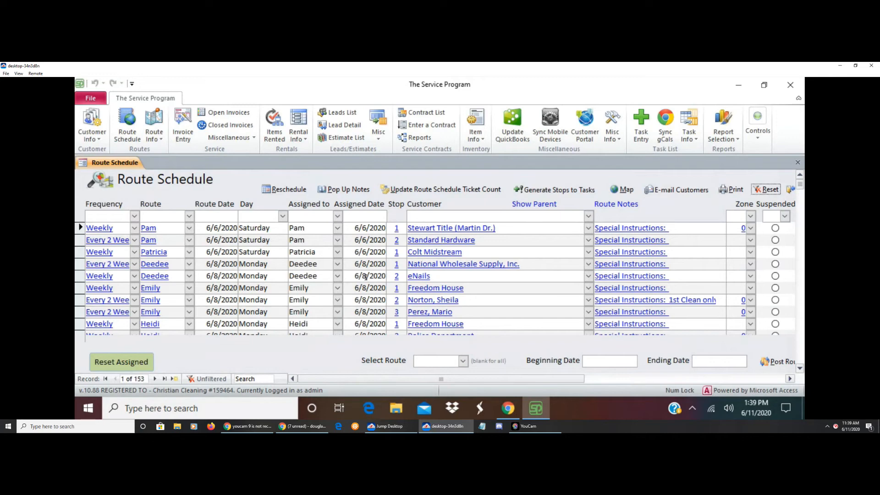
right_click(452, 311)
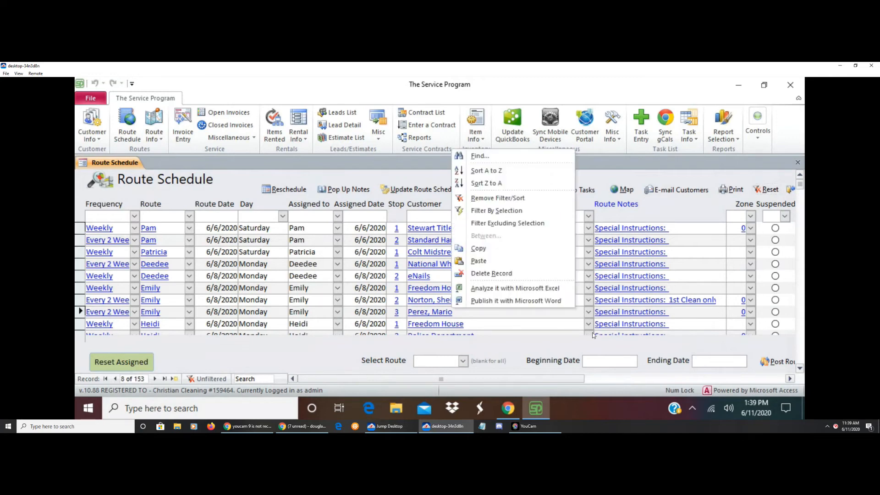
key(Escape)
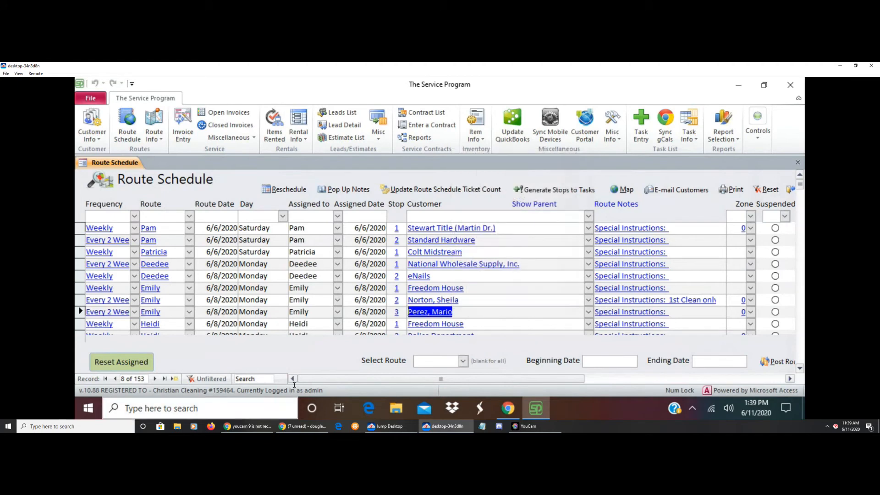
click(305, 361)
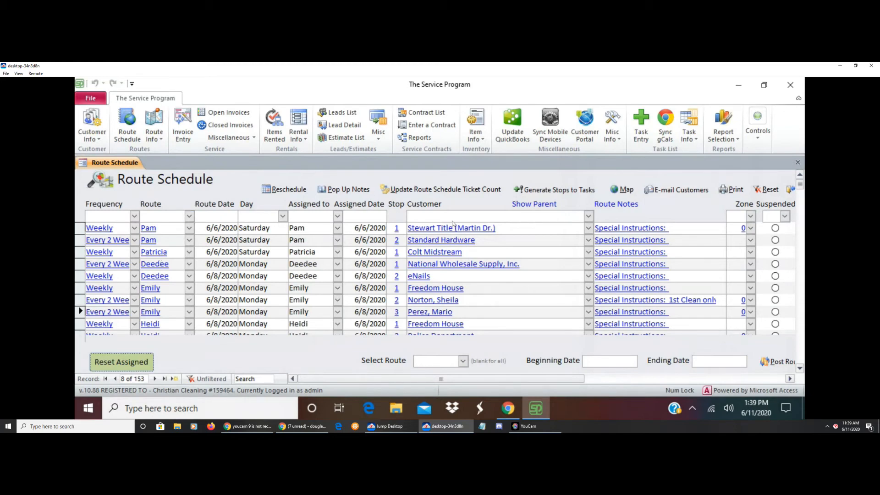
Filter the route schedule to the first listed stop's route and the route date 6/11/2020
click(189, 217)
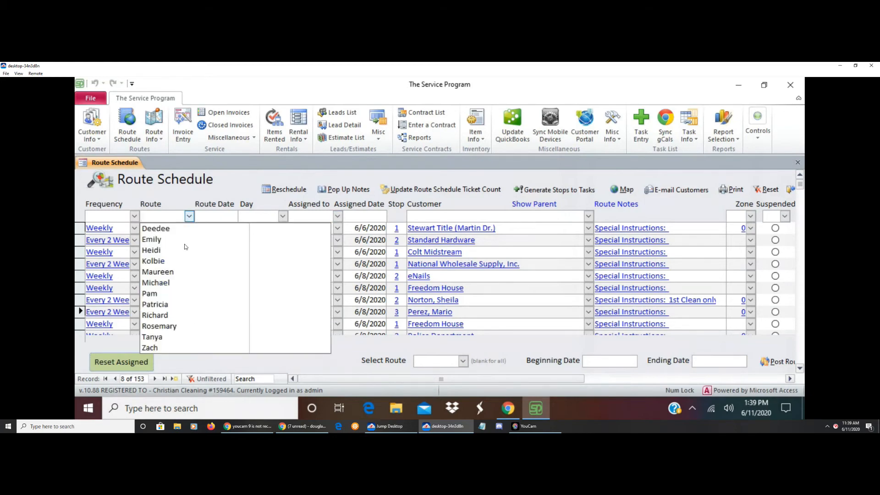
click(155, 294)
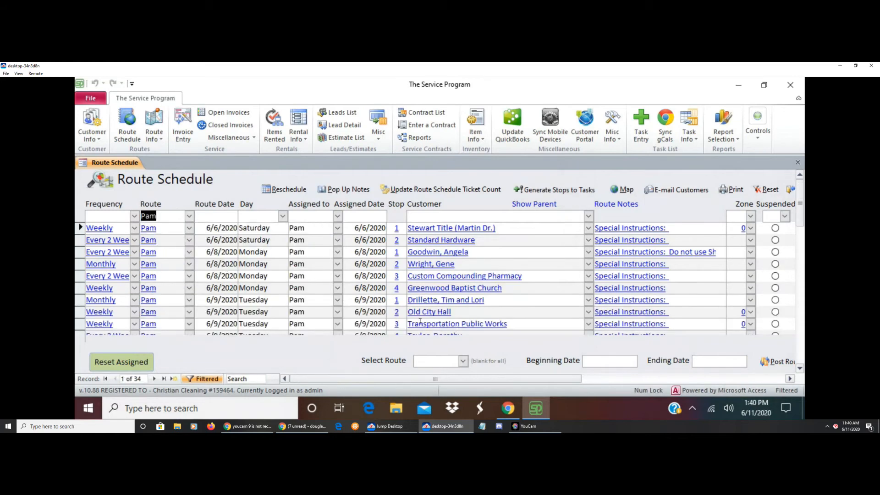
click(218, 215)
click(245, 215)
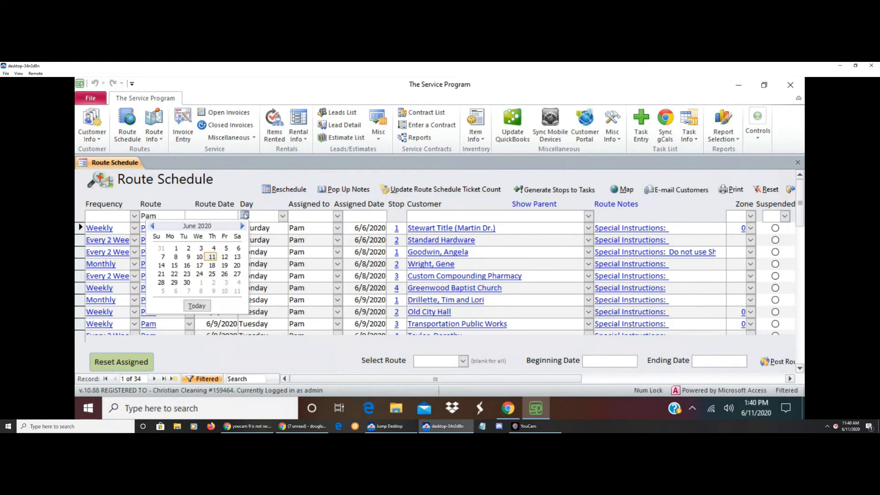
click(212, 257)
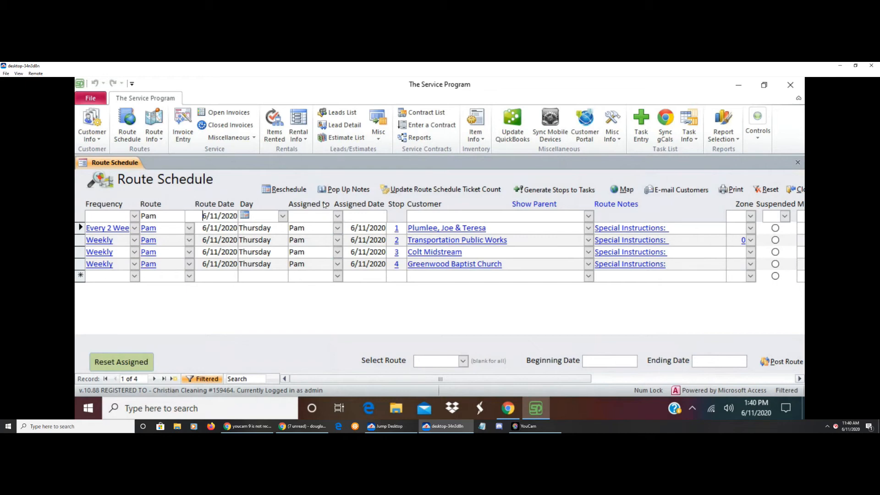
Reassign the Greenwood Baptist Church stop to the fifth employee in the assignment list
click(337, 264)
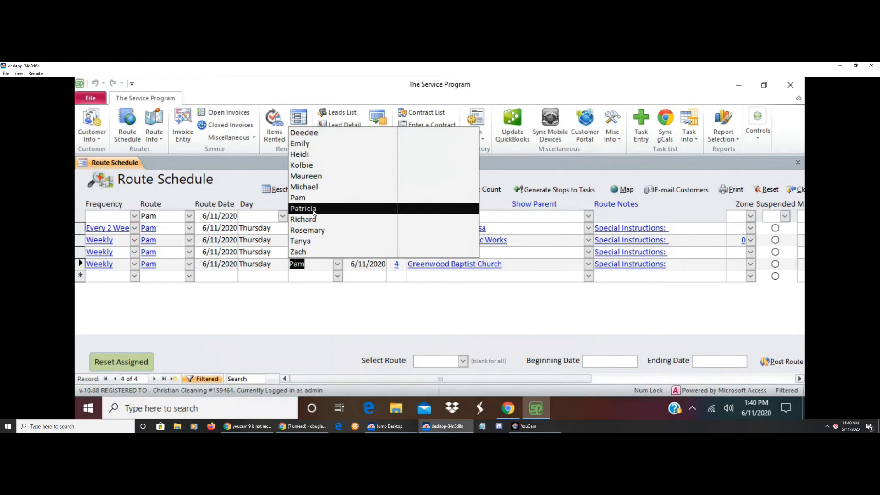
click(309, 180)
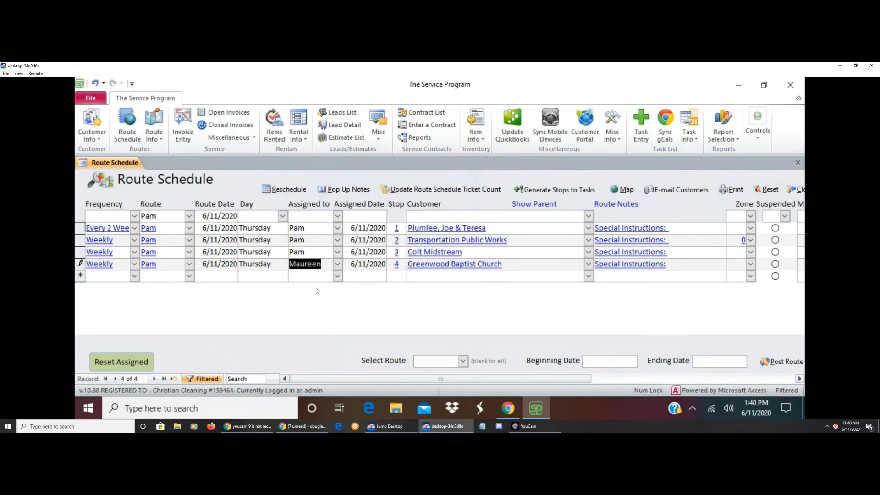
key(Tab)
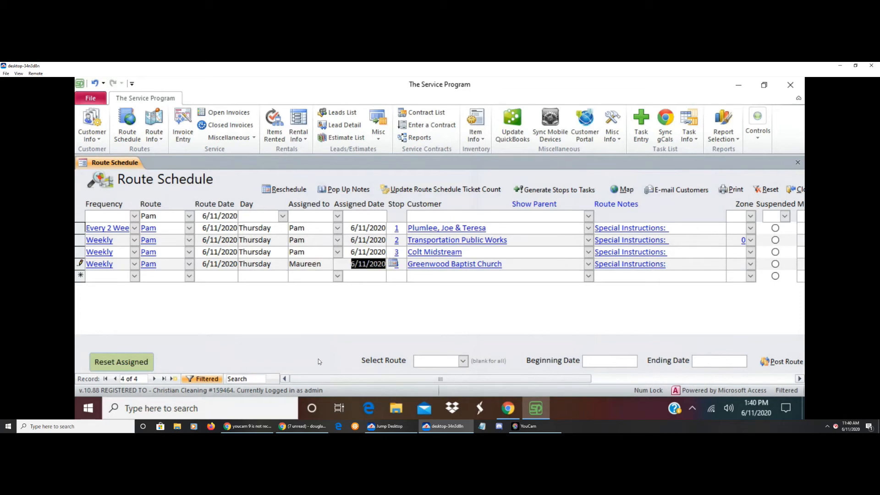
Reset the schedule and filter it to the fifth route in the list with route date 6/11/2020
click(772, 191)
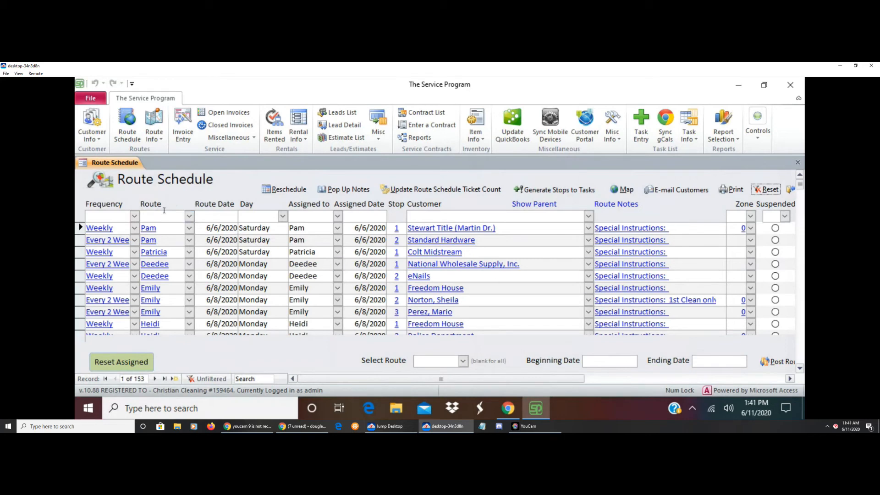
click(188, 217)
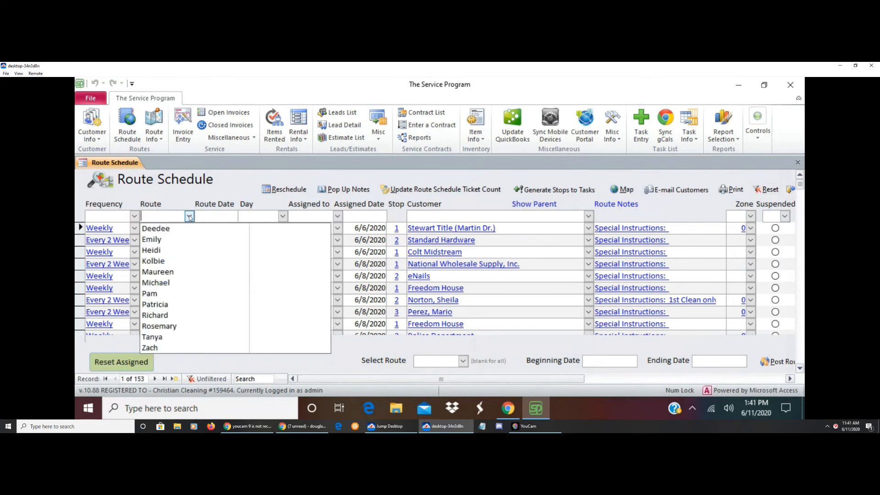
click(166, 272)
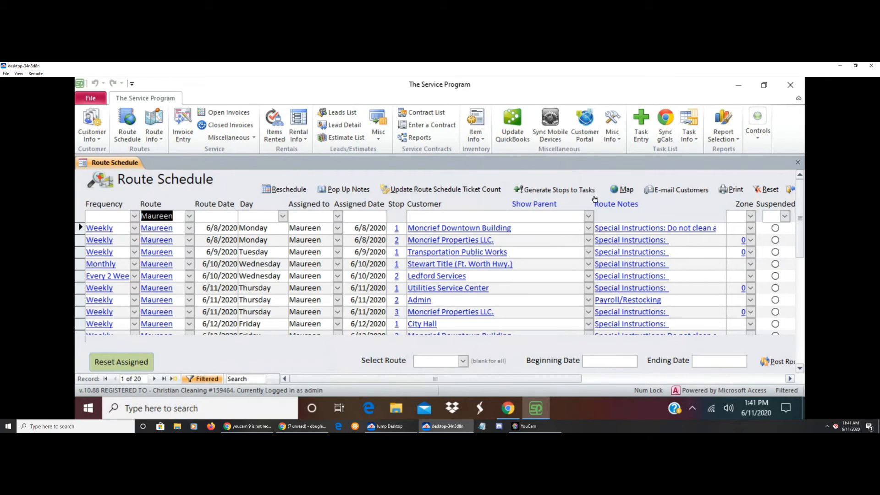
click(221, 216)
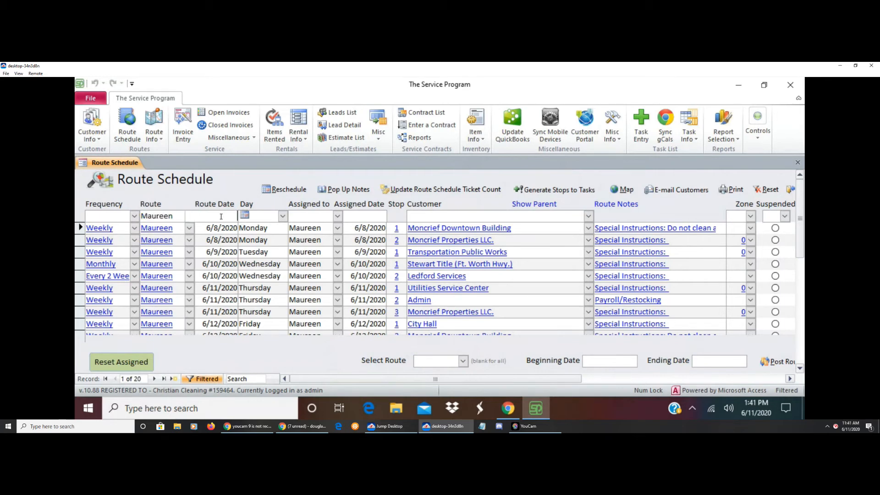
click(246, 215)
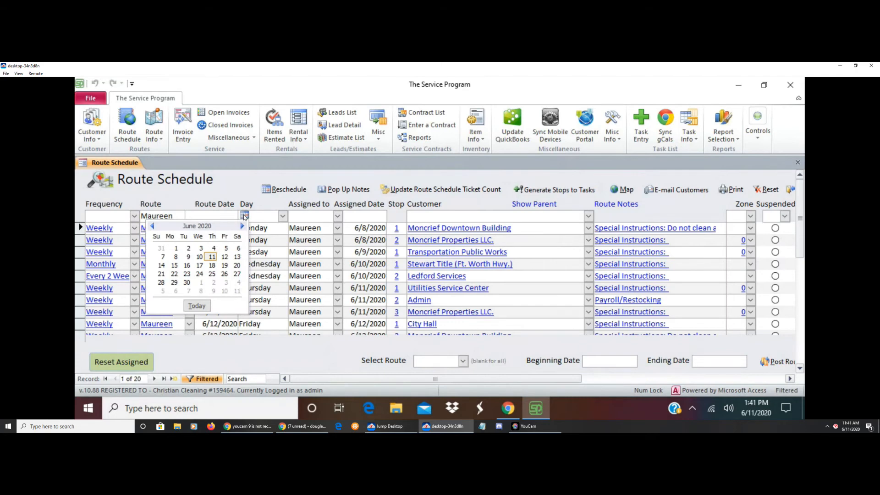
click(212, 258)
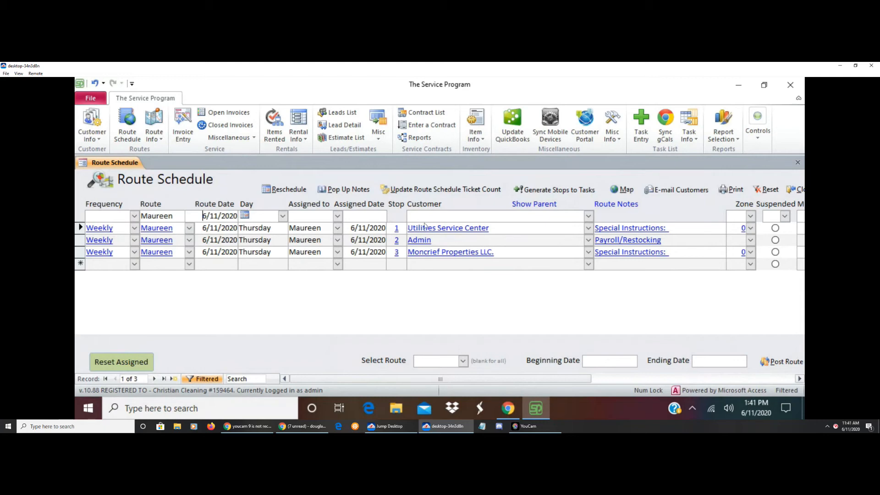
Reassign the Utilities Service Center stop to the seventh employee in the assignment list
click(338, 229)
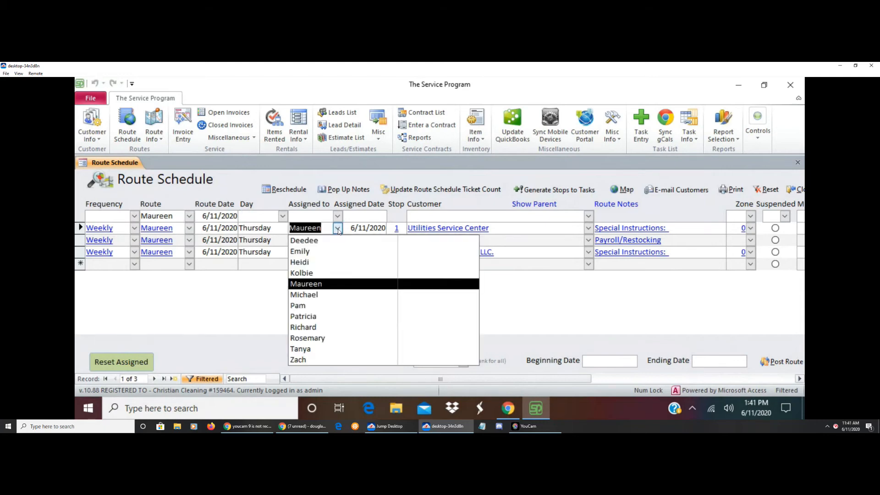
click(300, 306)
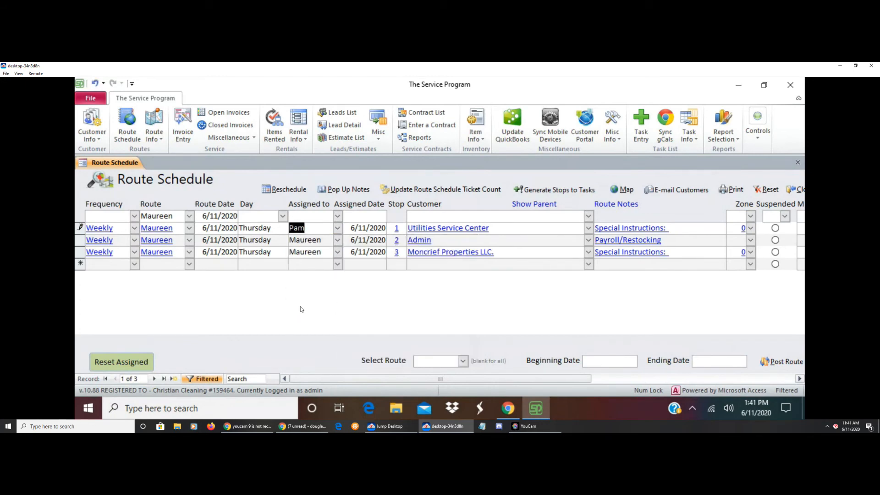
key(Tab)
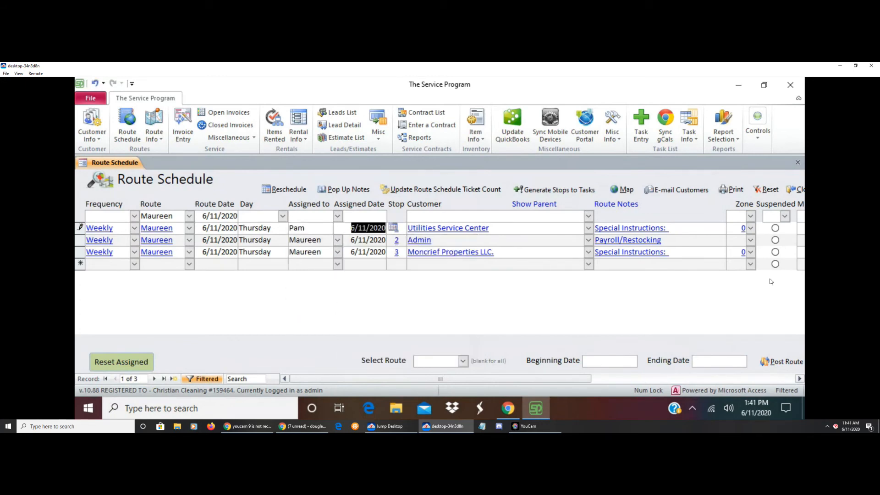
Reset the schedule and filter it to the seventh route in the list with route date 6/12/2020
click(768, 189)
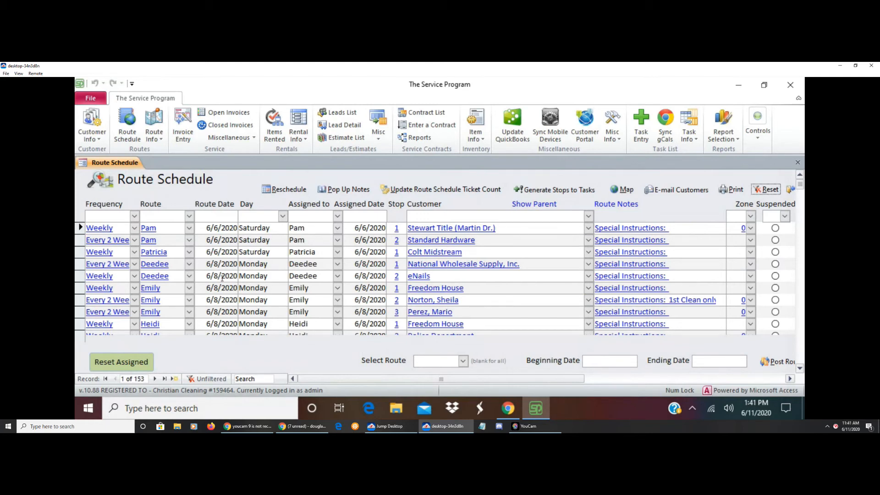
click(189, 216)
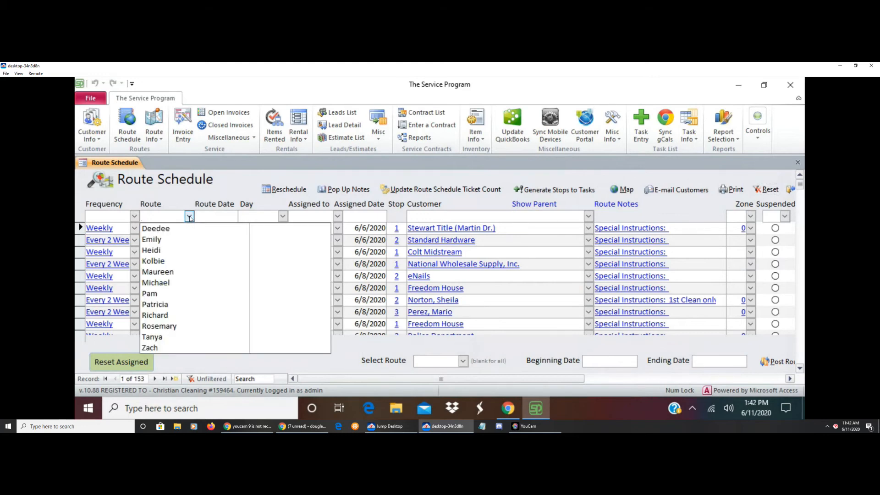
click(155, 293)
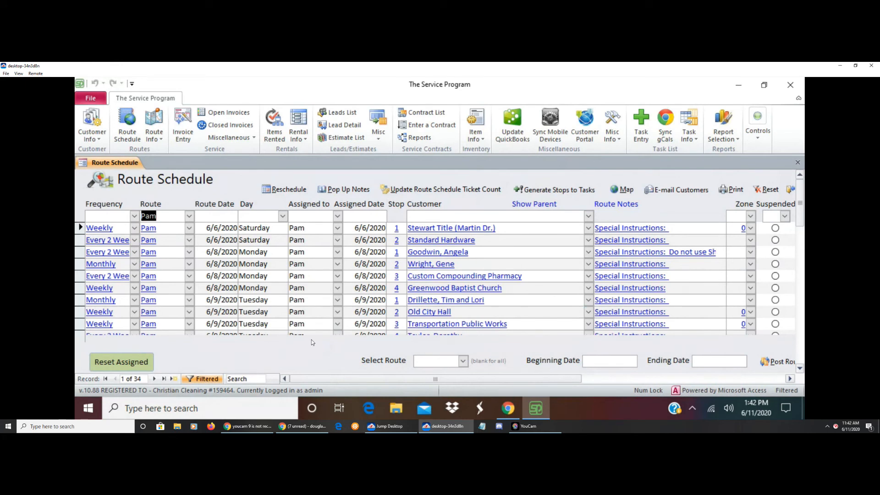
click(221, 217)
click(244, 215)
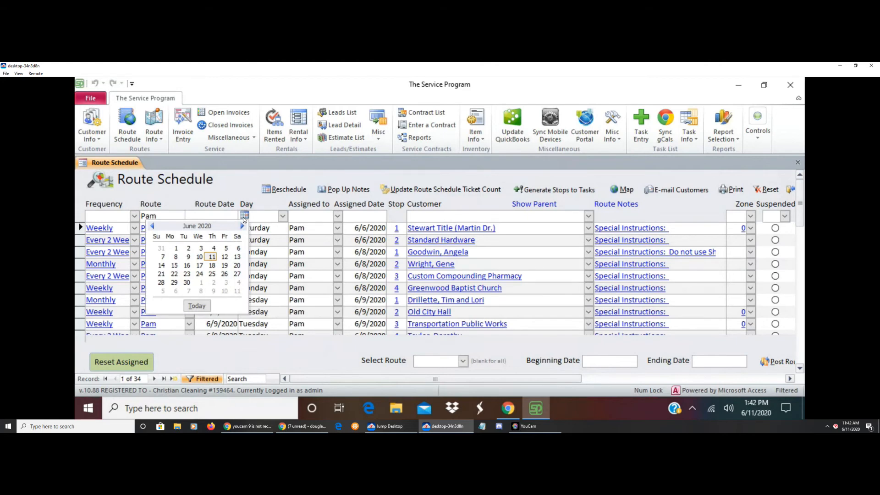
click(228, 259)
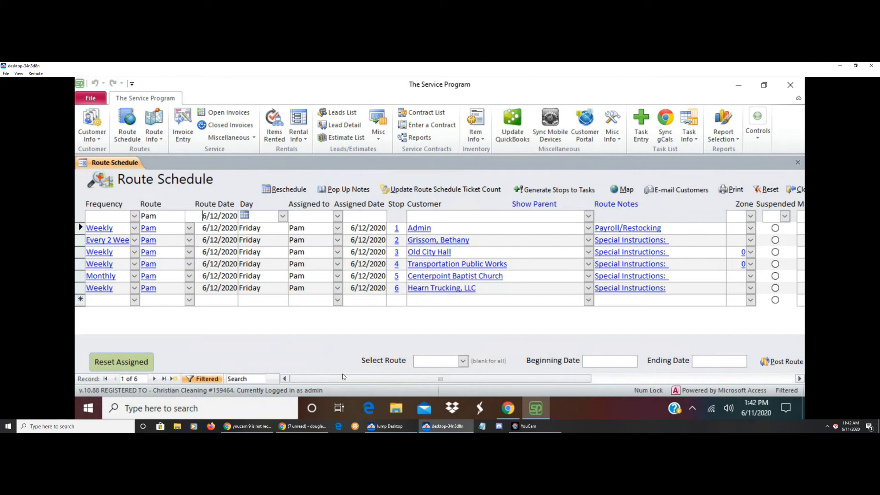
Add a new Weekly entry on the filtered route with route date 6/12/2020 and stop number 7
click(134, 300)
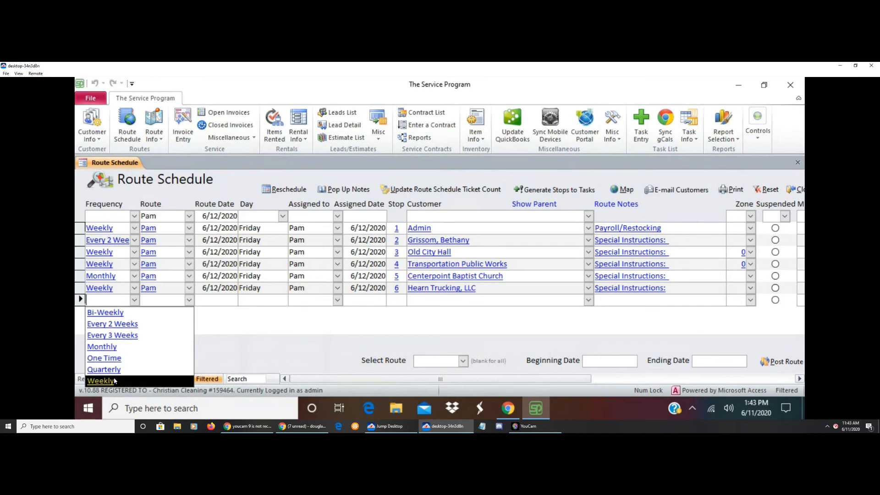
click(115, 381)
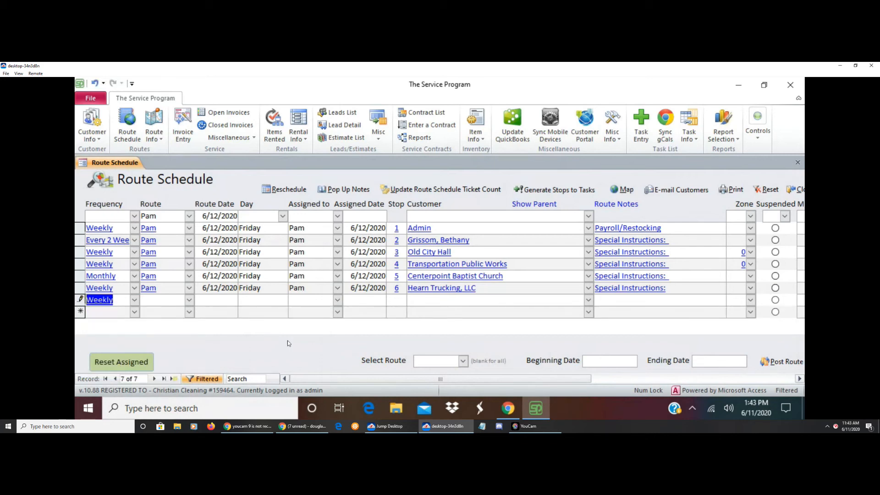
click(189, 301)
click(152, 230)
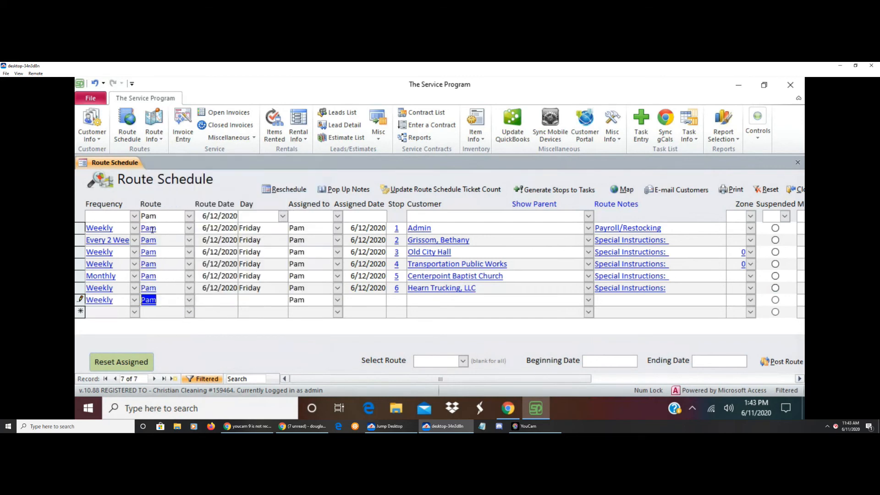
click(214, 305)
click(245, 299)
click(215, 337)
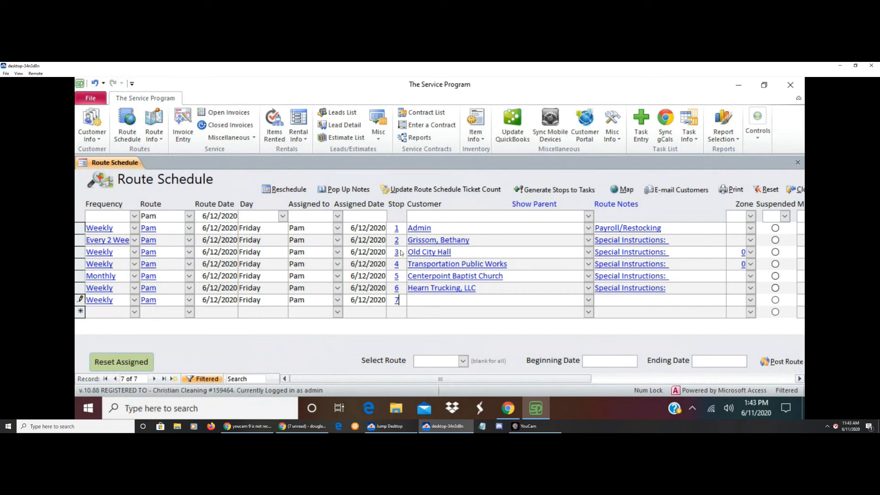
Set the customer of new stop 7 to Animal Shelter
key(Tab)
click(588, 300)
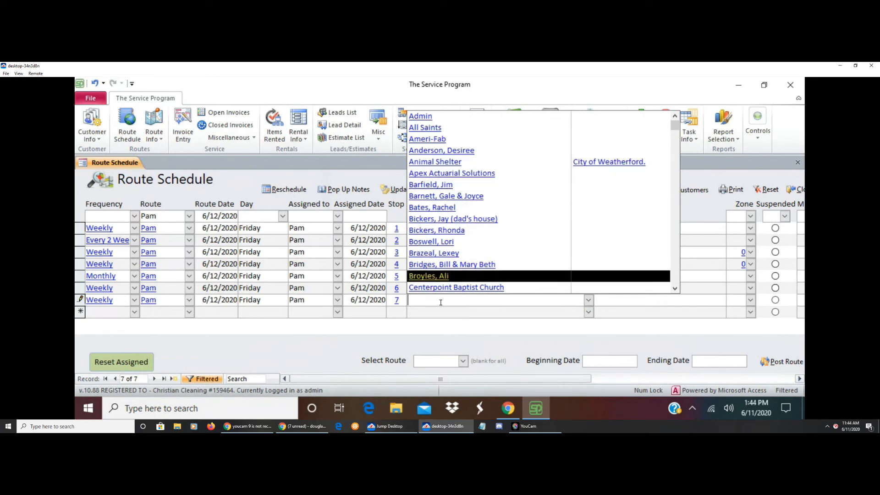
text(animal Shelter)
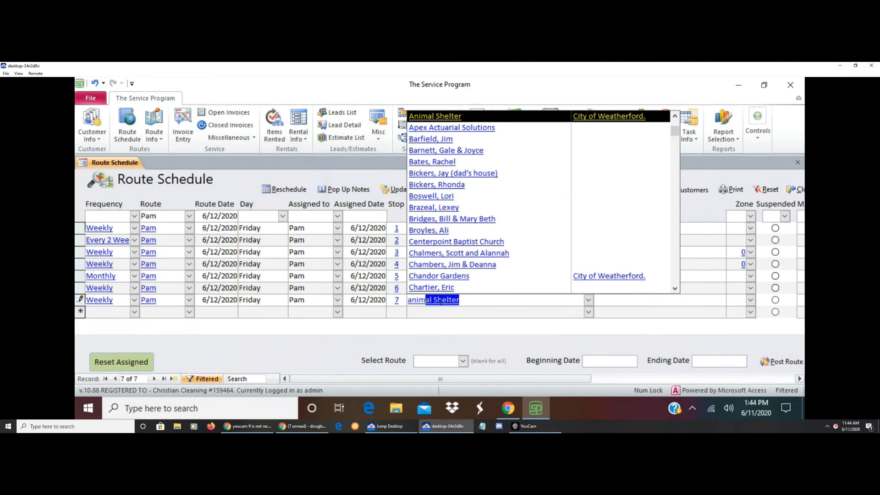
key(Tab)
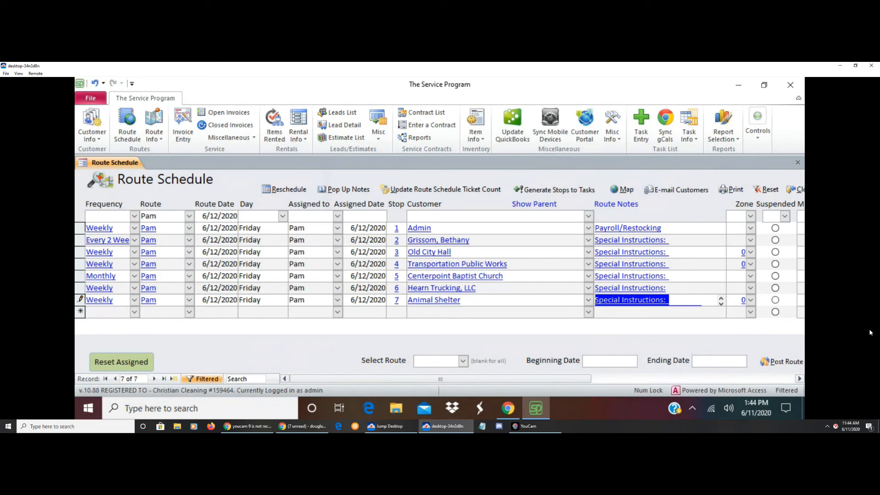
Set the start time of stop 7, Animal Shelter, to 7:00 PM and close the route schedule
drag(489, 376, 598, 381)
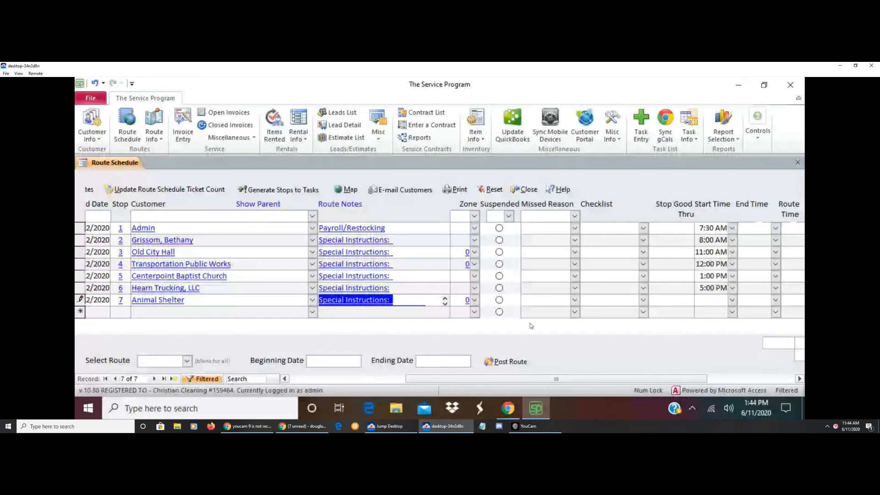
click(732, 301)
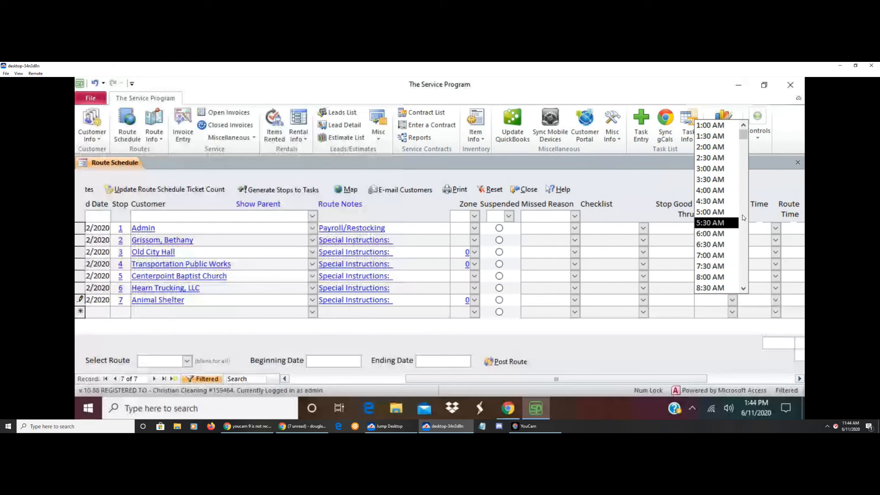
scroll(729, 208, down, 5)
scroll(744, 235, down, 5)
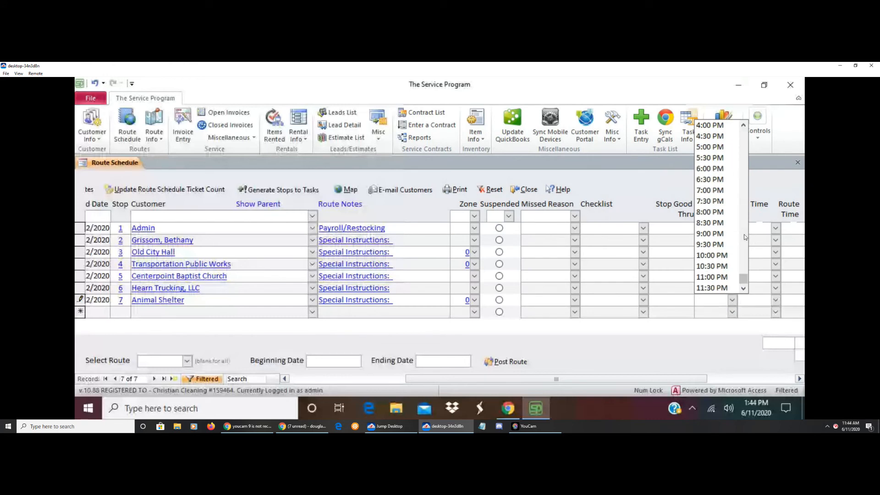
click(711, 193)
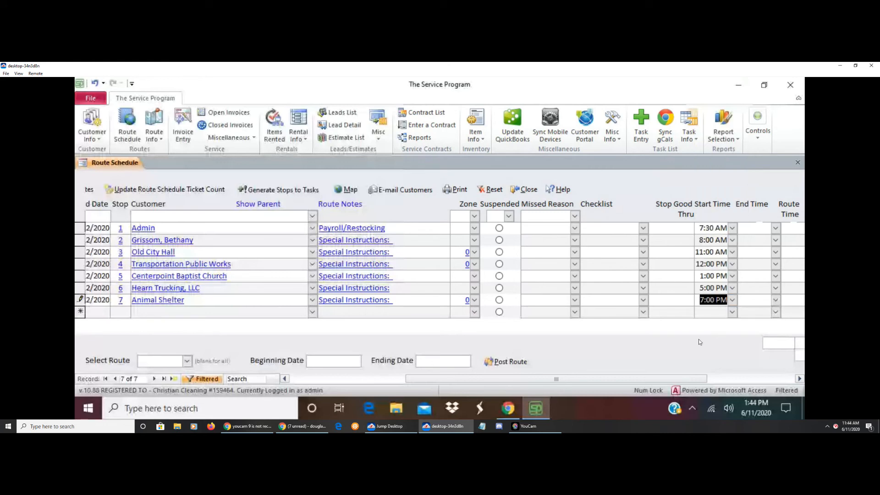
key(Tab)
drag(484, 381, 315, 379)
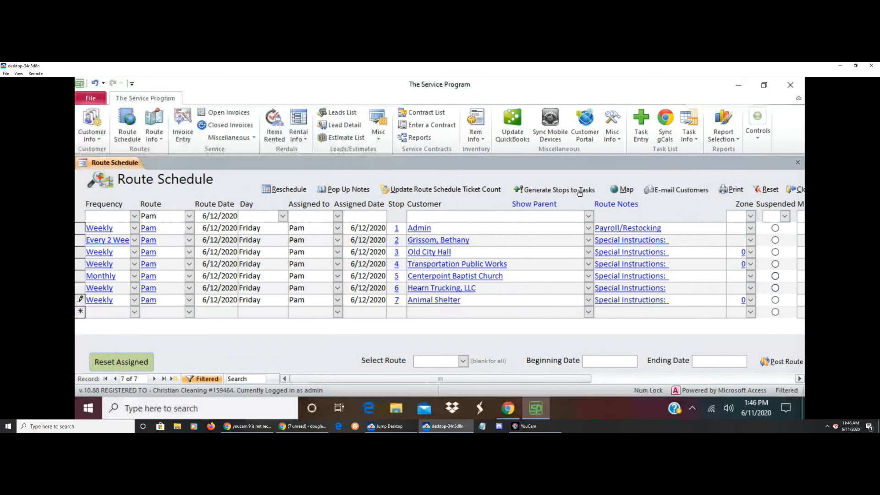
click(796, 190)
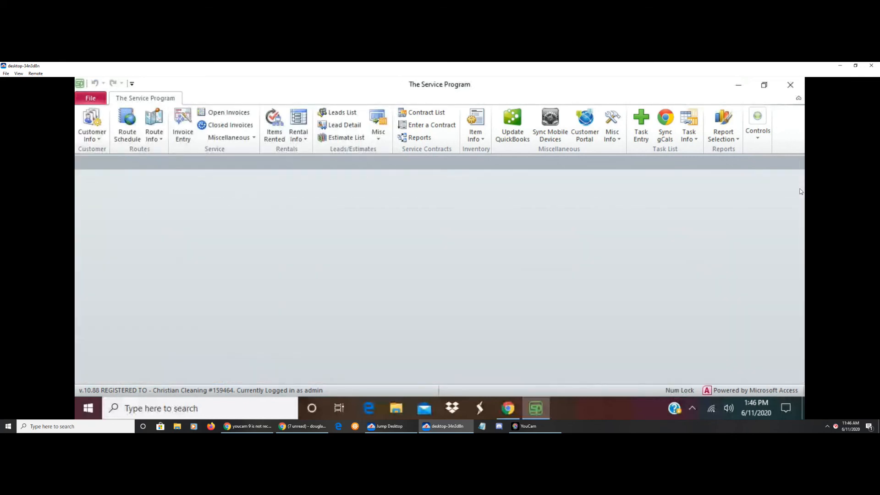
Open the mobile device sync form, choose Routes as the sync option, and close the form without syncing
click(553, 137)
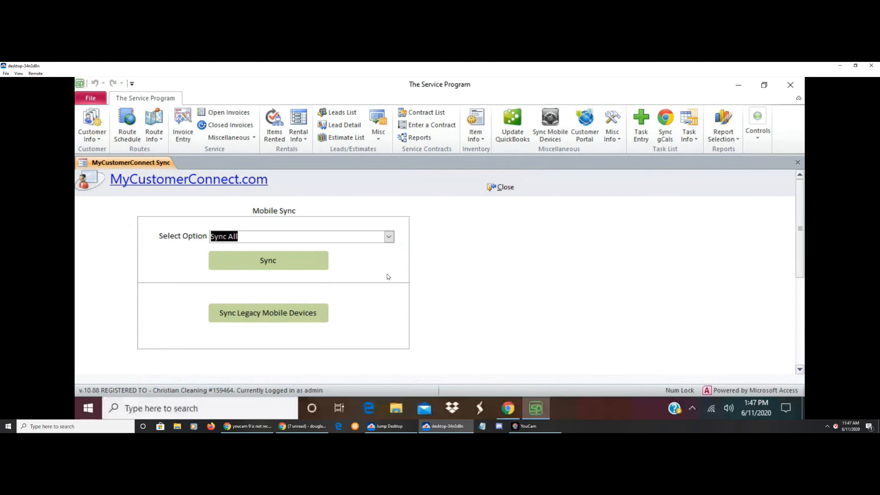
click(389, 237)
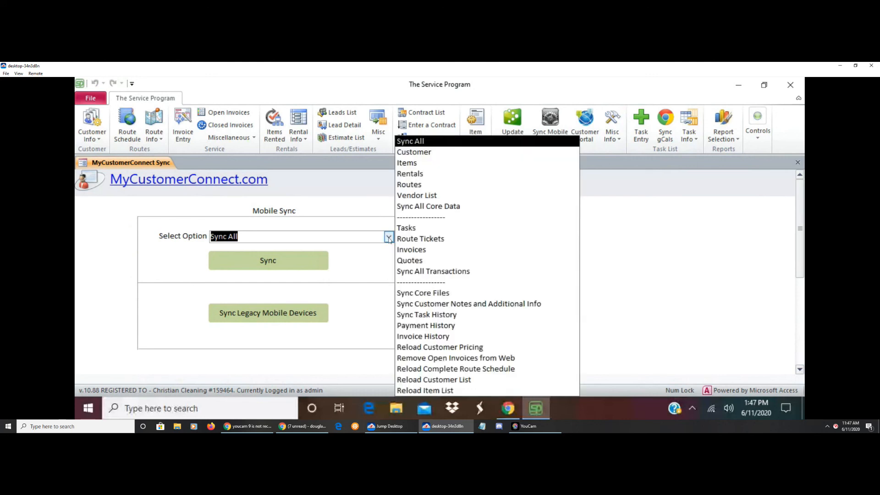
click(416, 188)
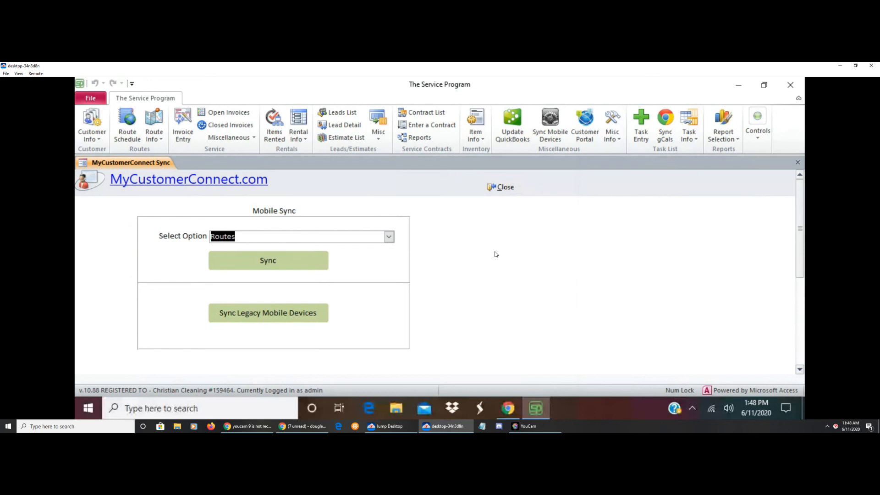
click(504, 188)
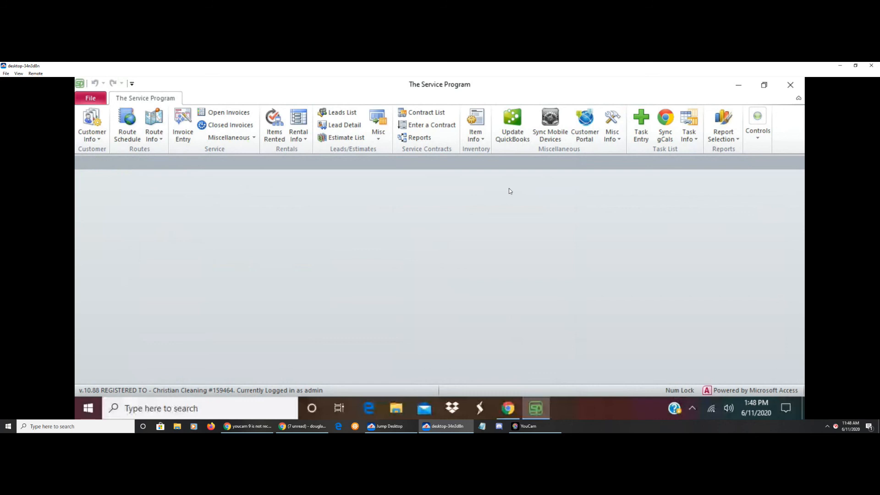
Reopen the route schedule and filter it to the seventh route in the list with route date 6/12/2020
click(126, 136)
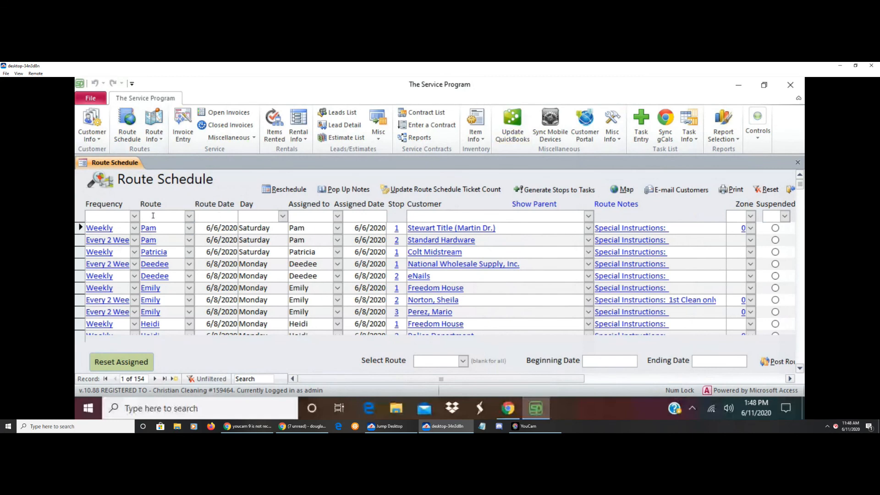
click(189, 216)
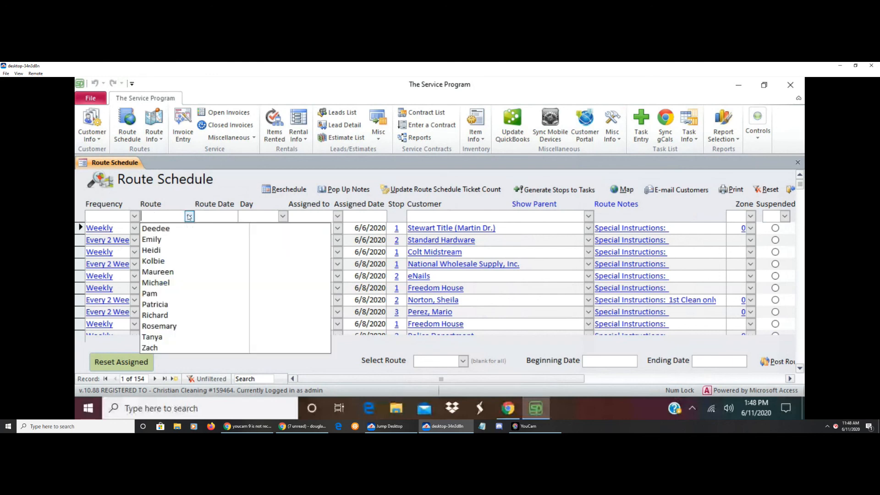
click(154, 294)
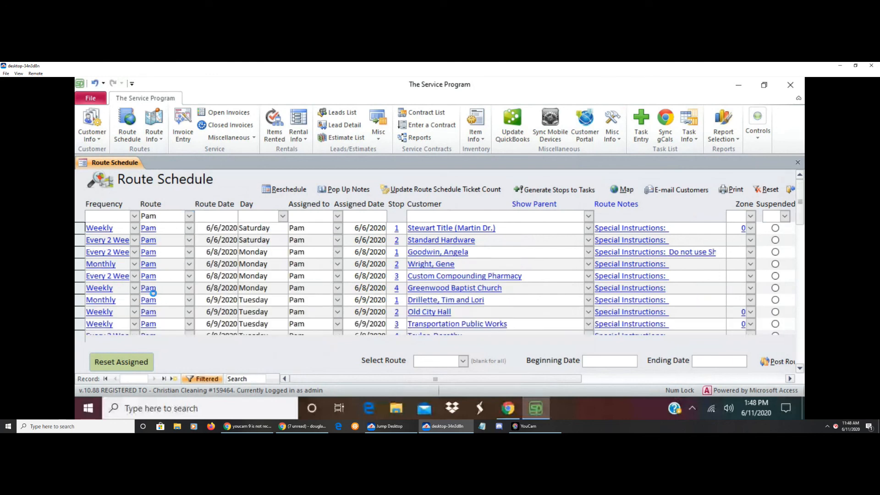
click(216, 219)
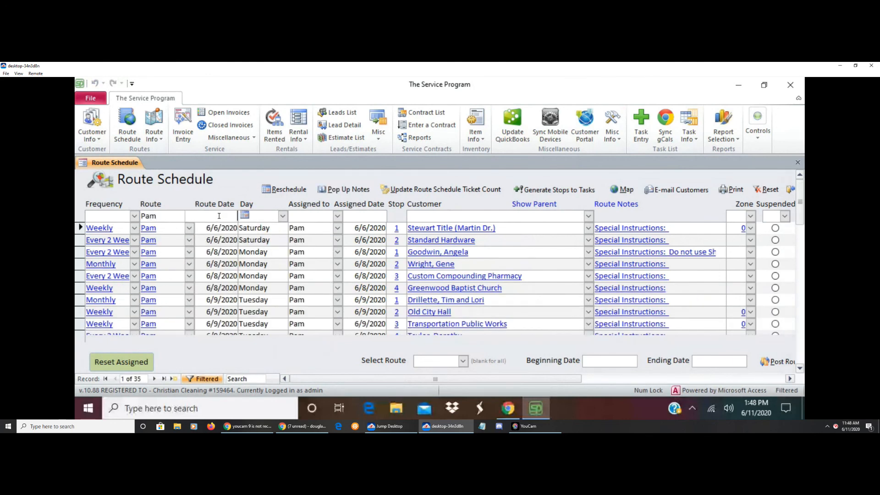
click(244, 215)
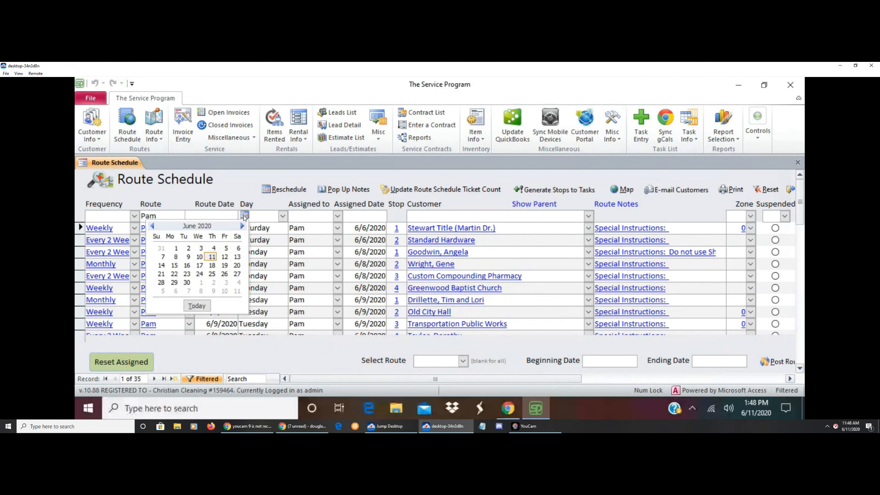
click(224, 257)
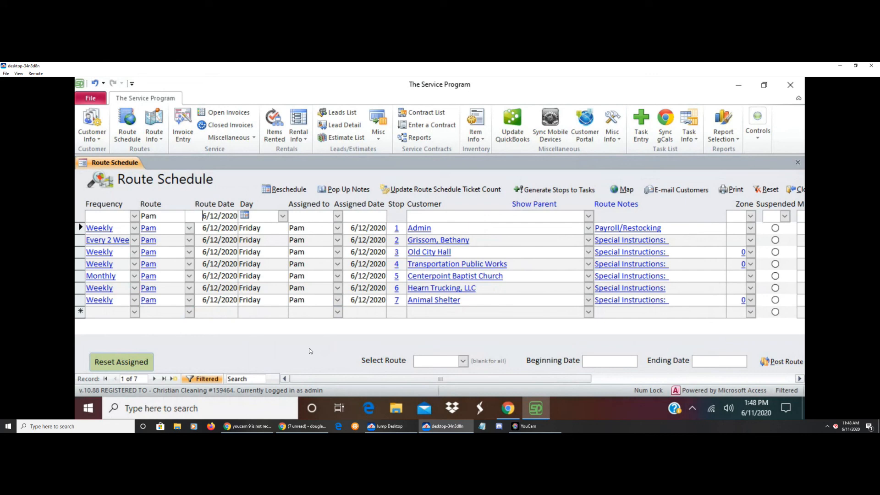
Delete the Animal Shelter record at stop 7 and close the route schedule
right_click(81, 300)
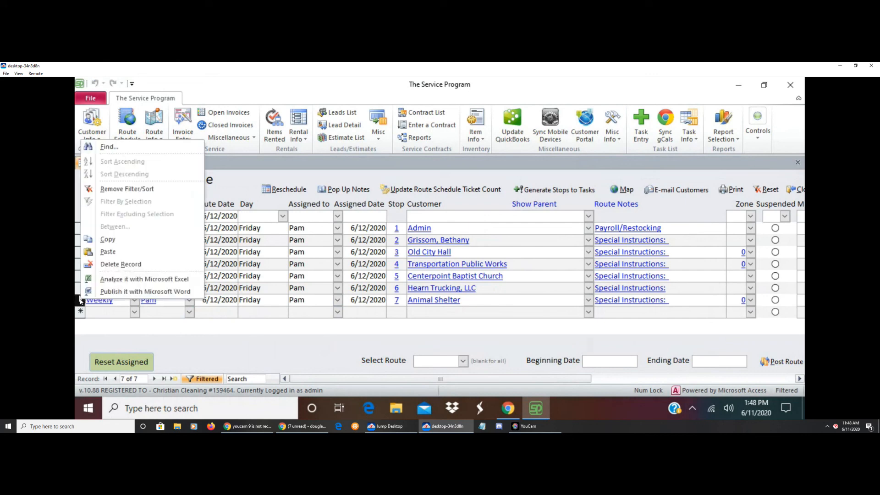
click(110, 265)
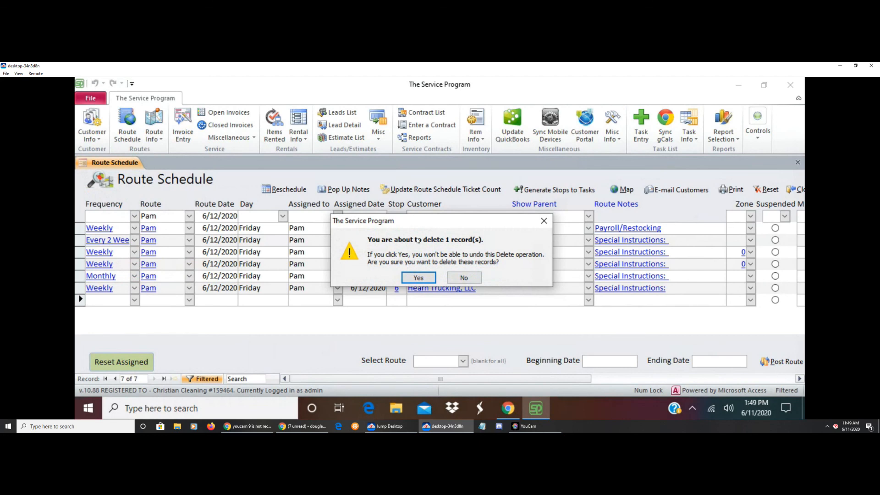
click(419, 277)
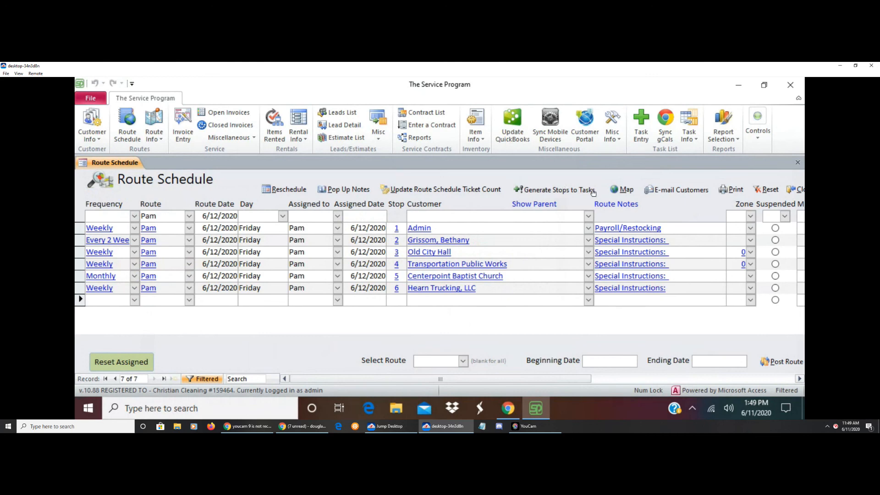
click(792, 189)
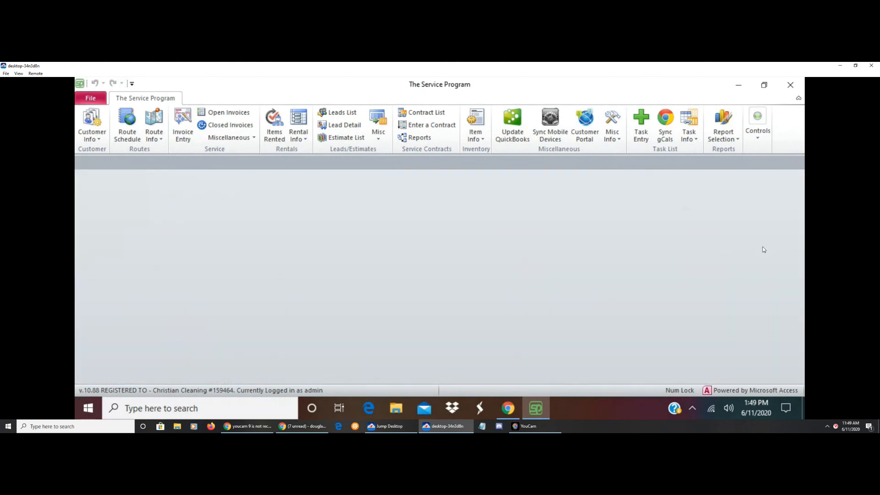